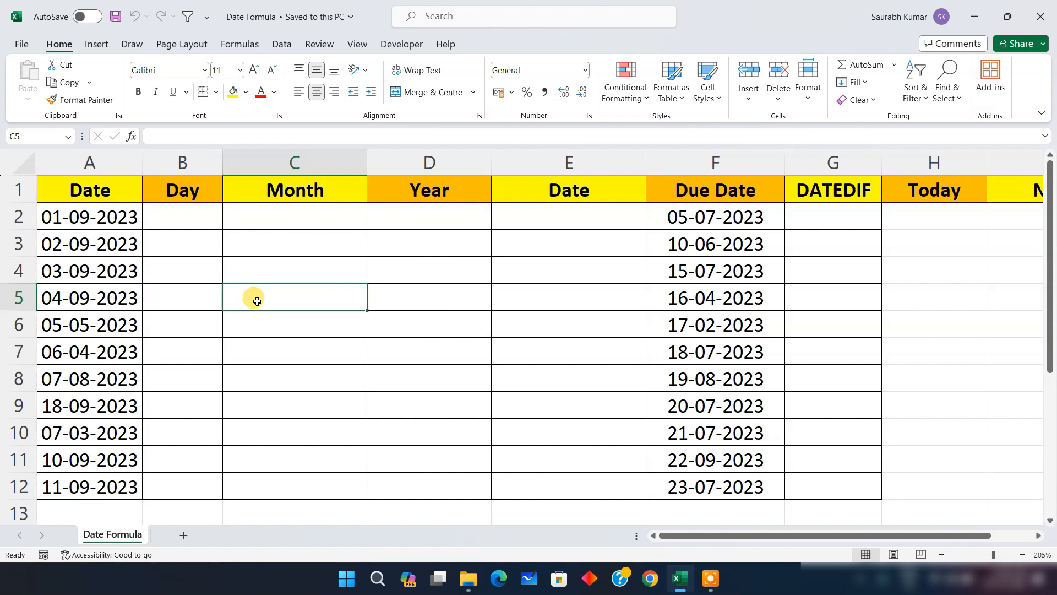
{"action": "left_click", "coordinate": [88, 162]}
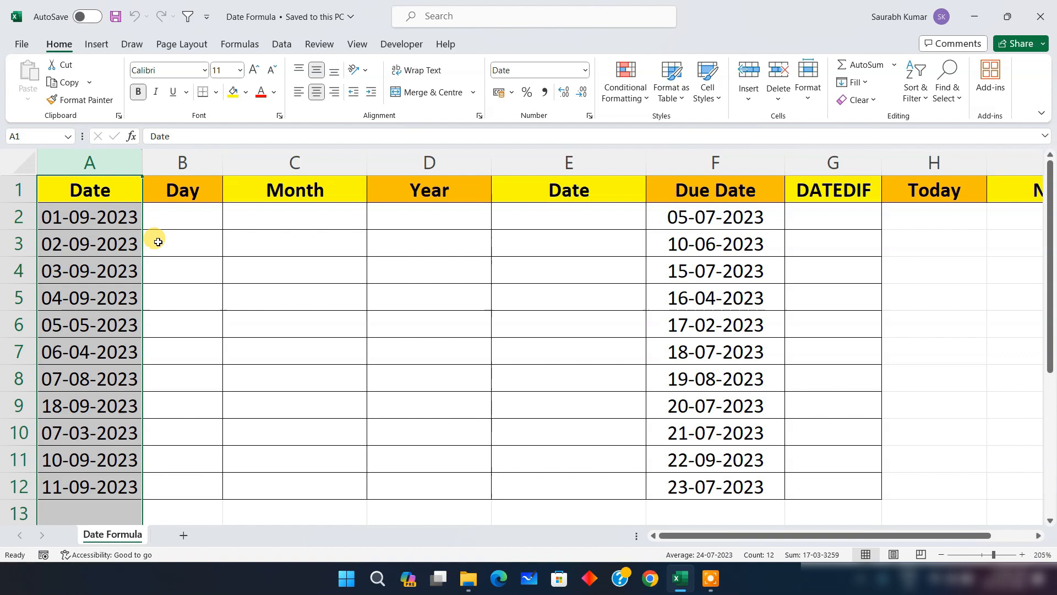
{"action": "left_click", "coordinate": [96, 224]}
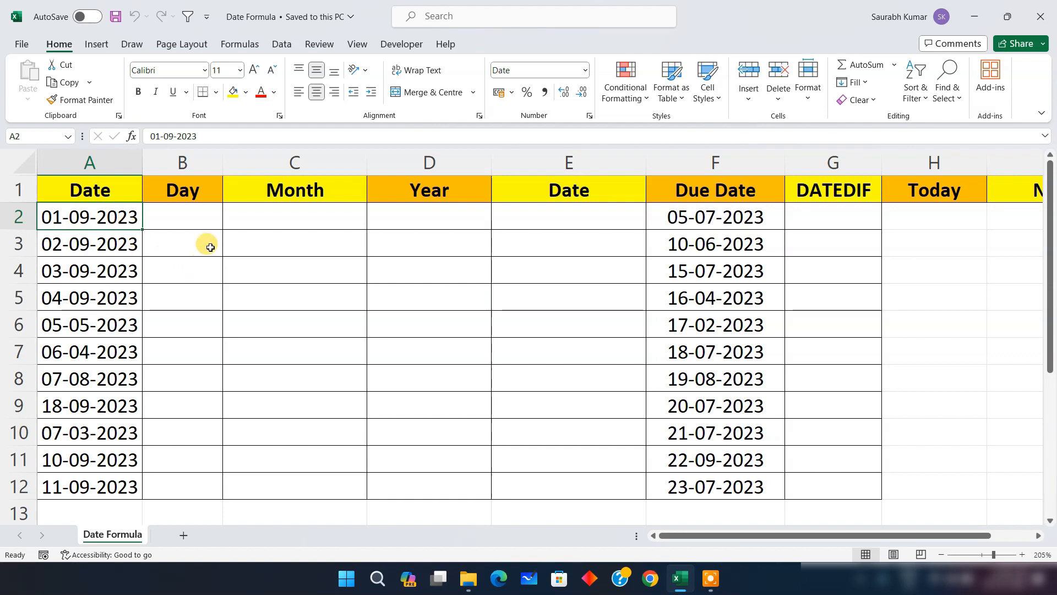
{"action": "left_click", "coordinate": [186, 220]}
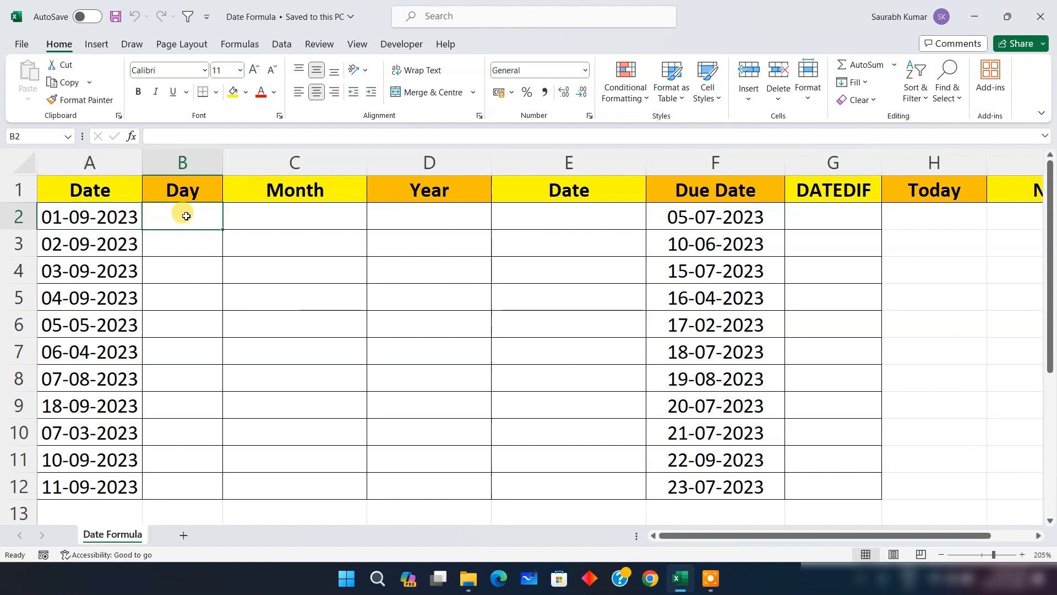
{"action": "left_click", "coordinate": [294, 215]}
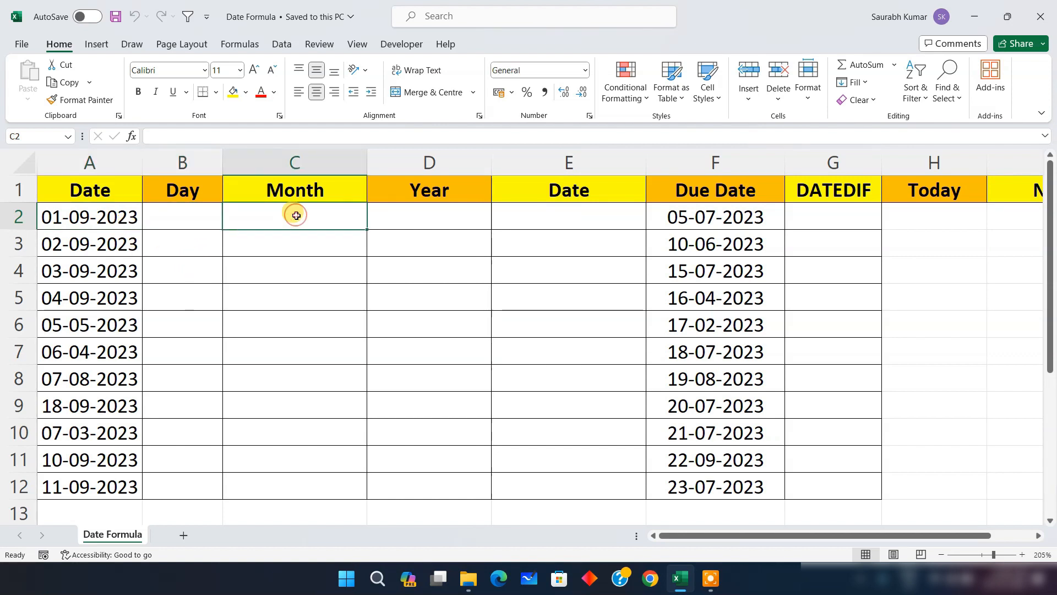
{"action": "left_click", "coordinate": [398, 216]}
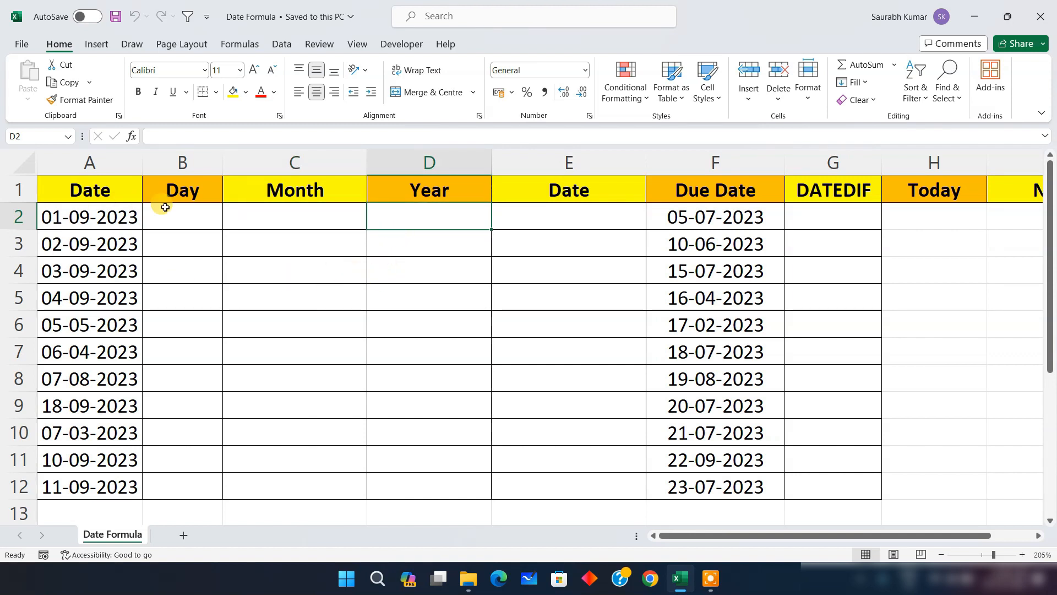
Extract the day of each date in the Day column with =DAY(A2) in B2, filled down to row 12
{"action": "left_click", "coordinate": [186, 215]}
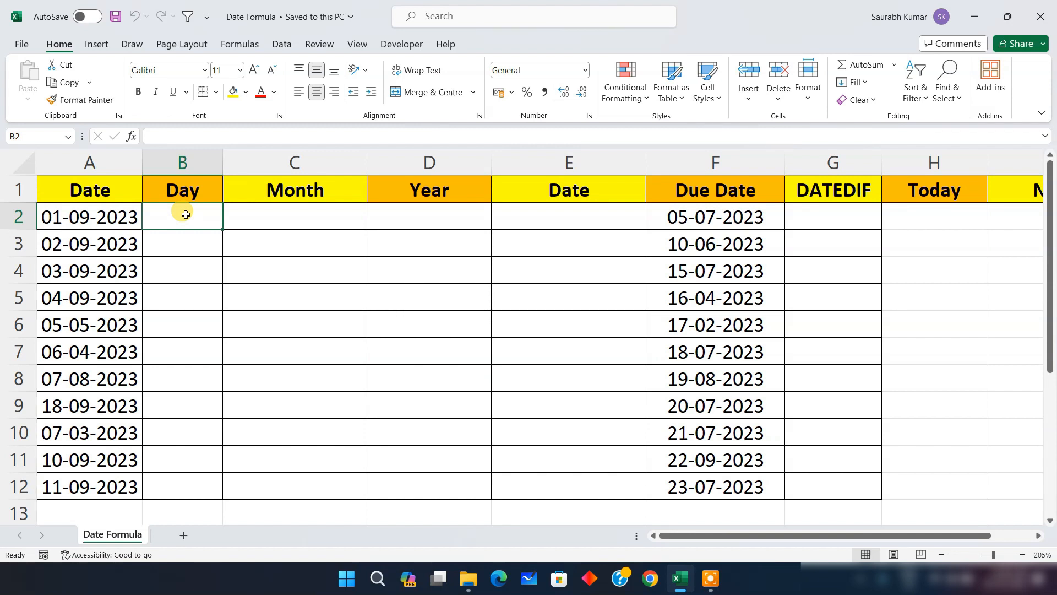
{"action": "type", "text": "=da"}
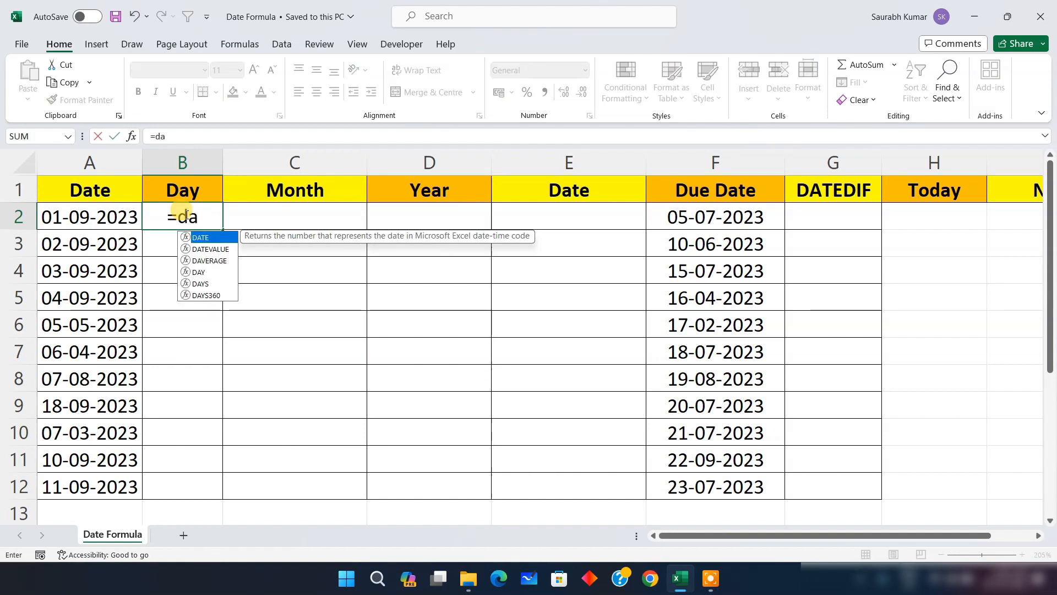
{"action": "type", "text": "y"}
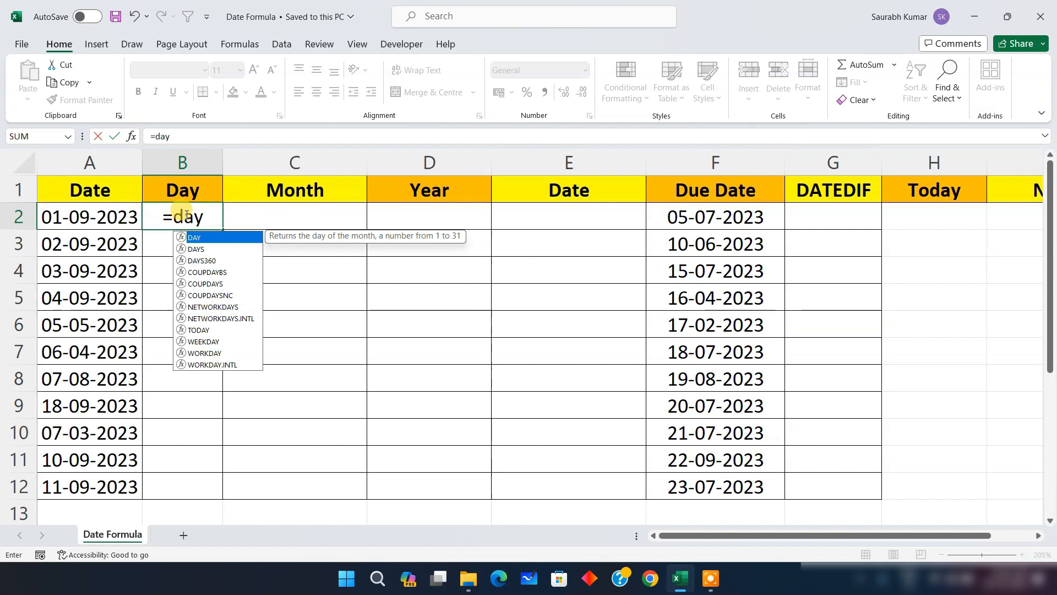
{"action": "key", "text": "Tab"}
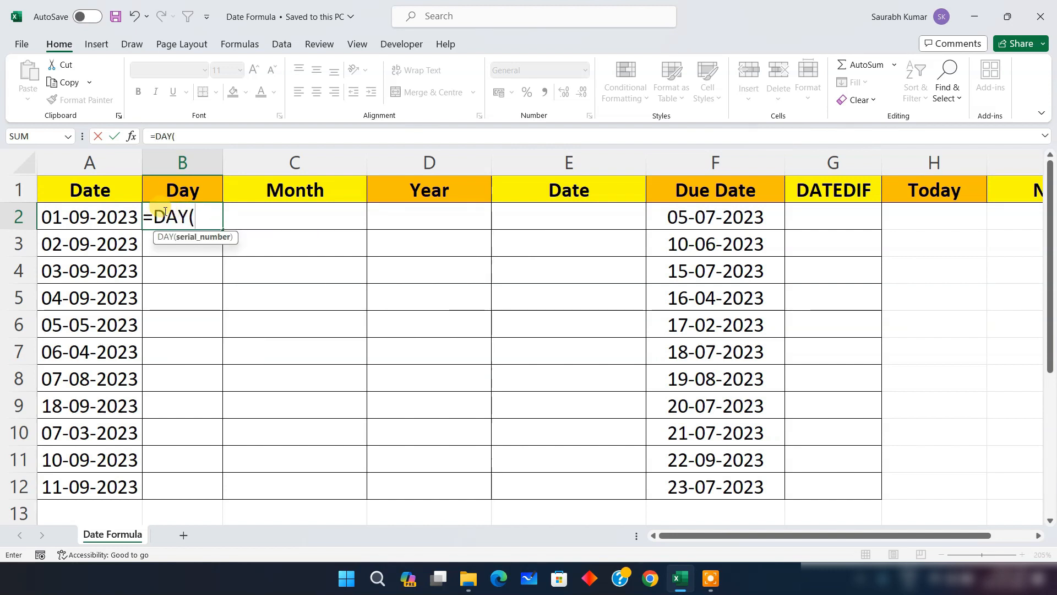
{"action": "left_click", "coordinate": [107, 214]}
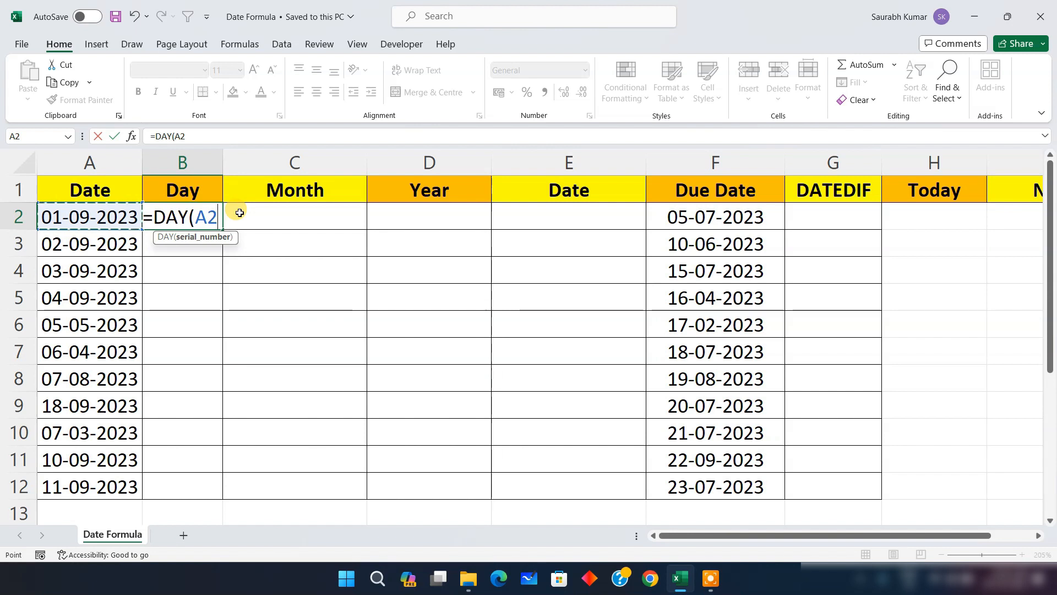
{"action": "type", "text": ")"}
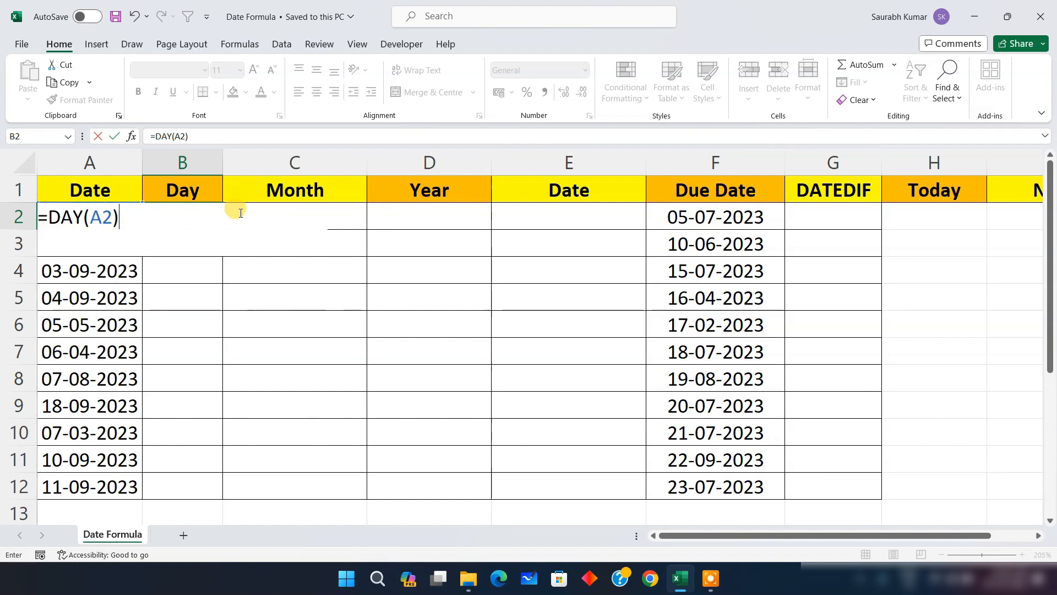
{"action": "key", "text": "Return"}
{"action": "left_click", "coordinate": [155, 215]}
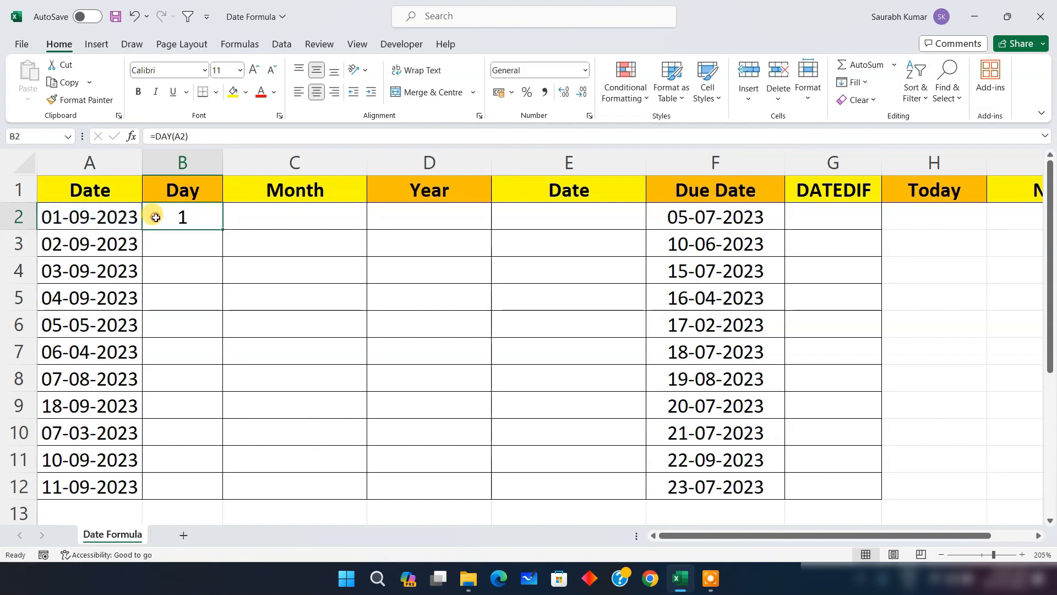
{"action": "double_click", "coordinate": [223, 229]}
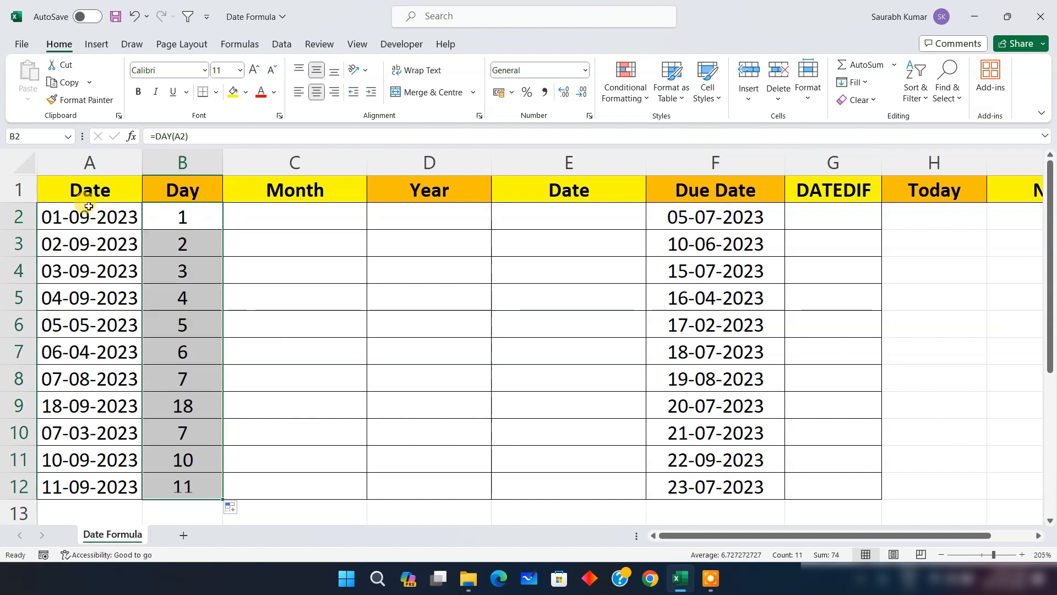
{"action": "left_click", "coordinate": [49, 411]}
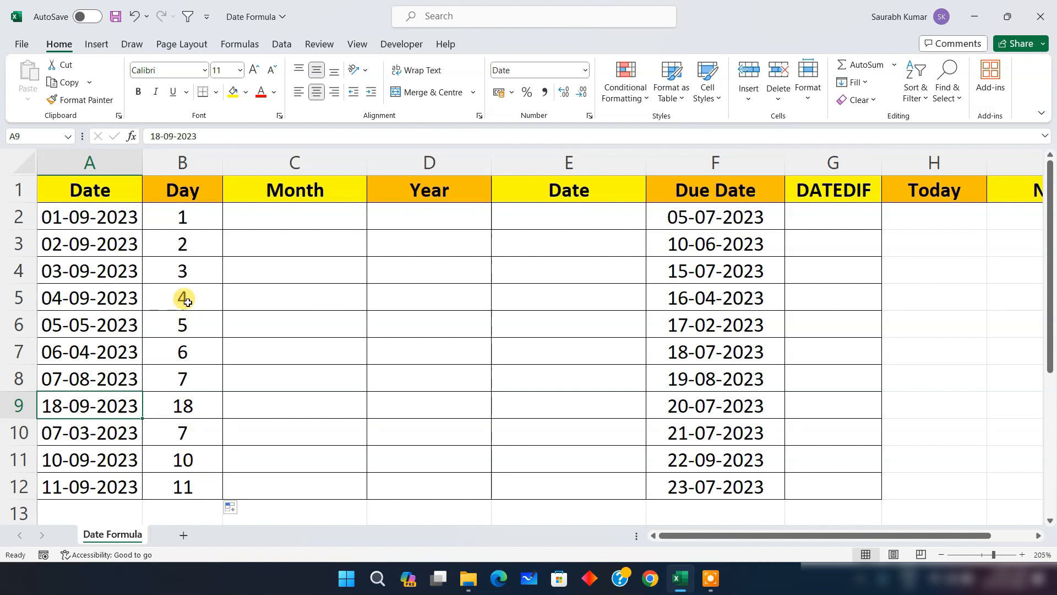
Extract the month of each date in the Month column with =MONTH(A2) in C2, filled down to row 12
{"action": "left_click", "coordinate": [298, 214]}
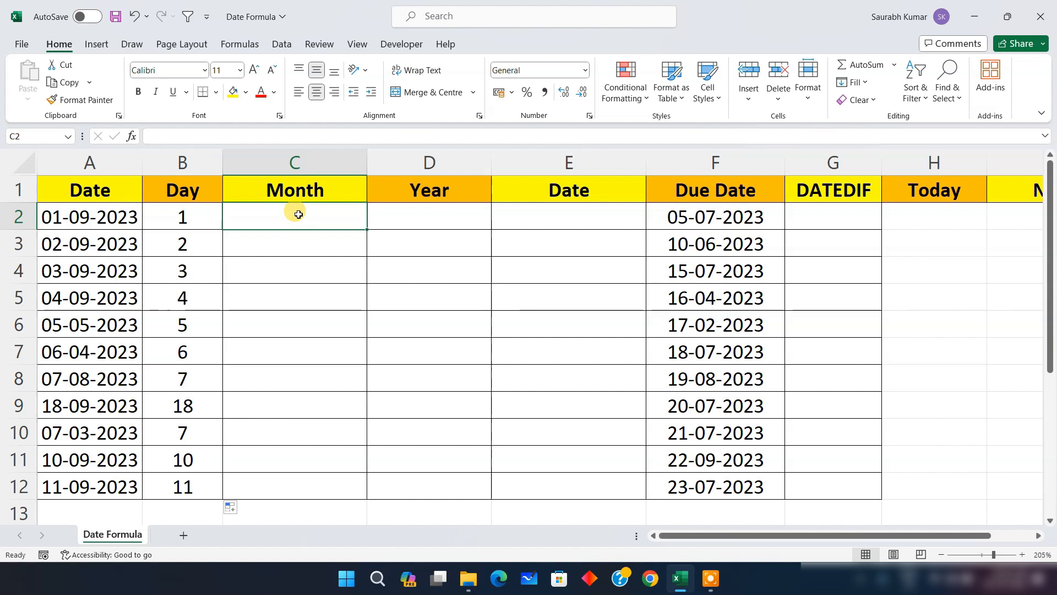
{"action": "type", "text": "="}
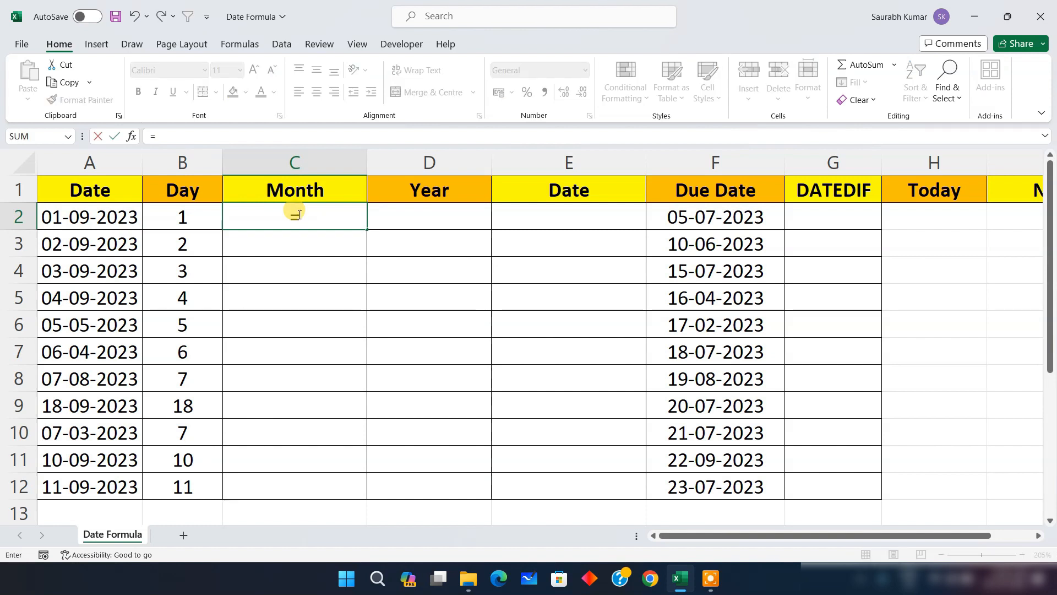
{"action": "type", "text": "month"}
{"action": "key", "text": "Tab"}
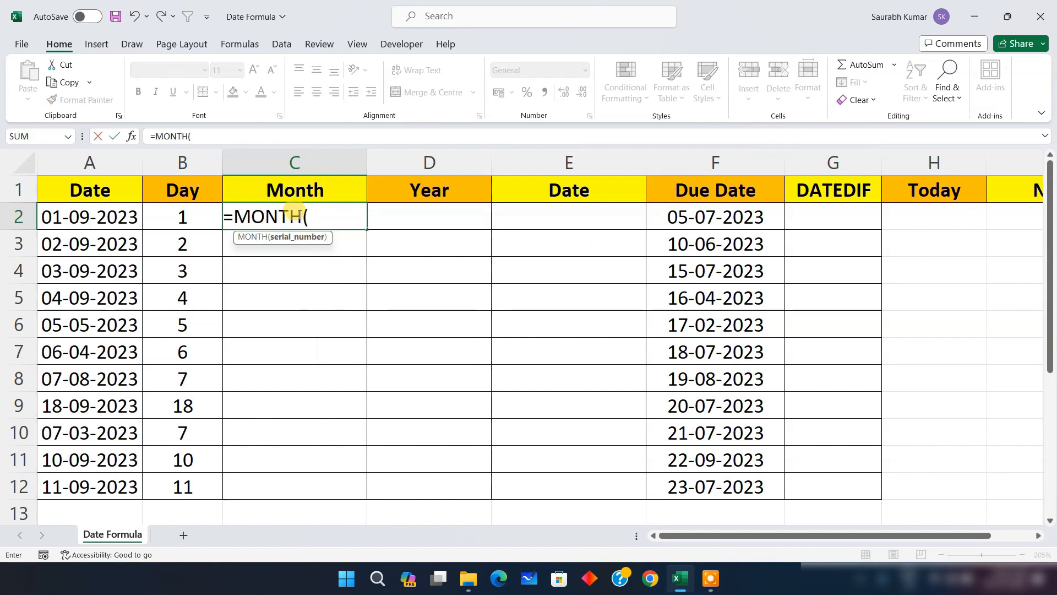
{"action": "left_click", "coordinate": [108, 217]}
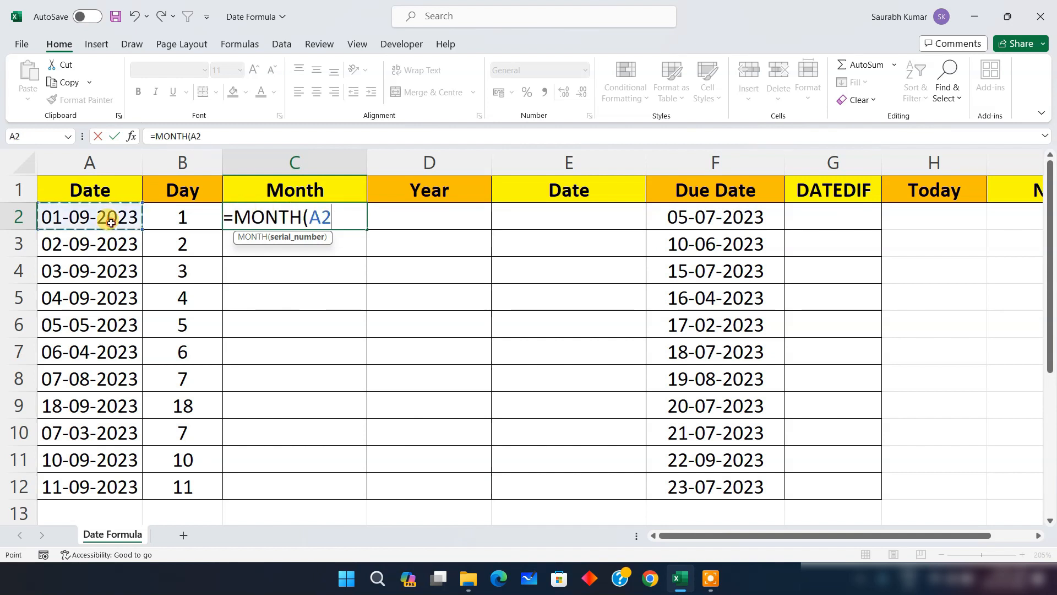
{"action": "type", "text": ")"}
{"action": "key", "text": "Return"}
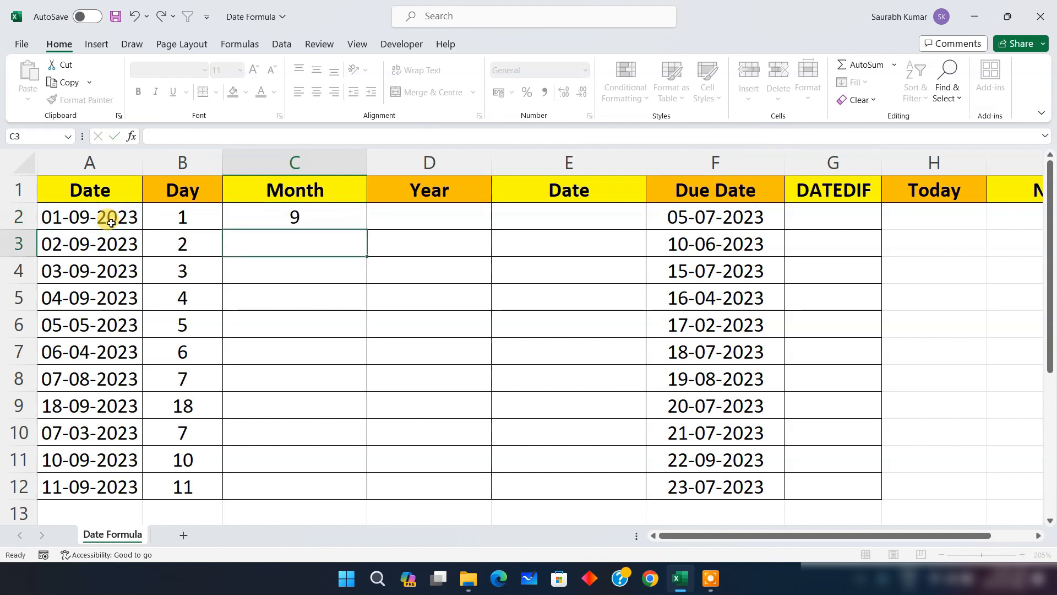
{"action": "left_click", "coordinate": [279, 218]}
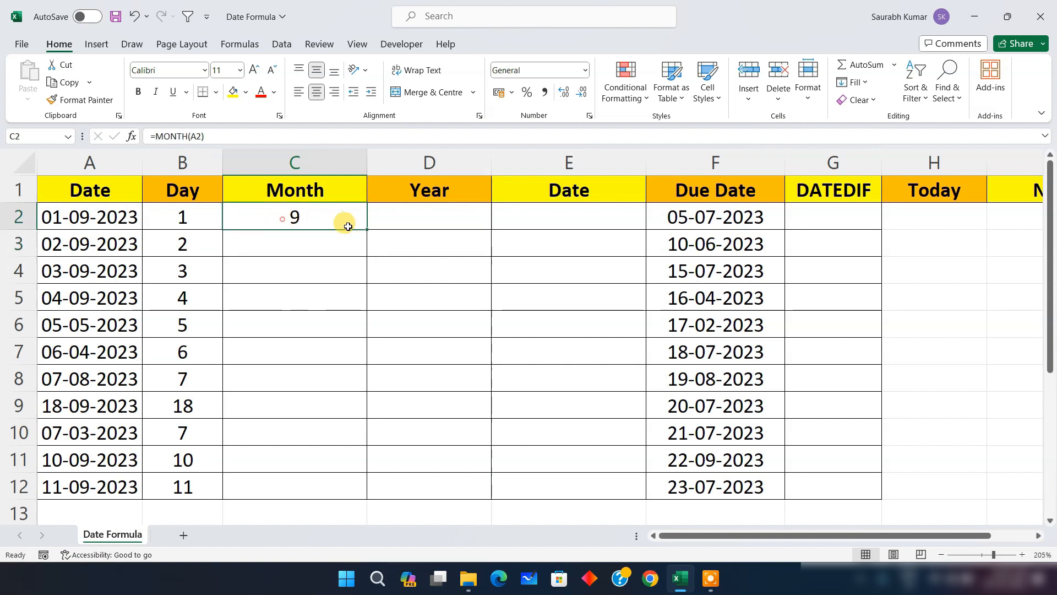
{"action": "double_click", "coordinate": [368, 231]}
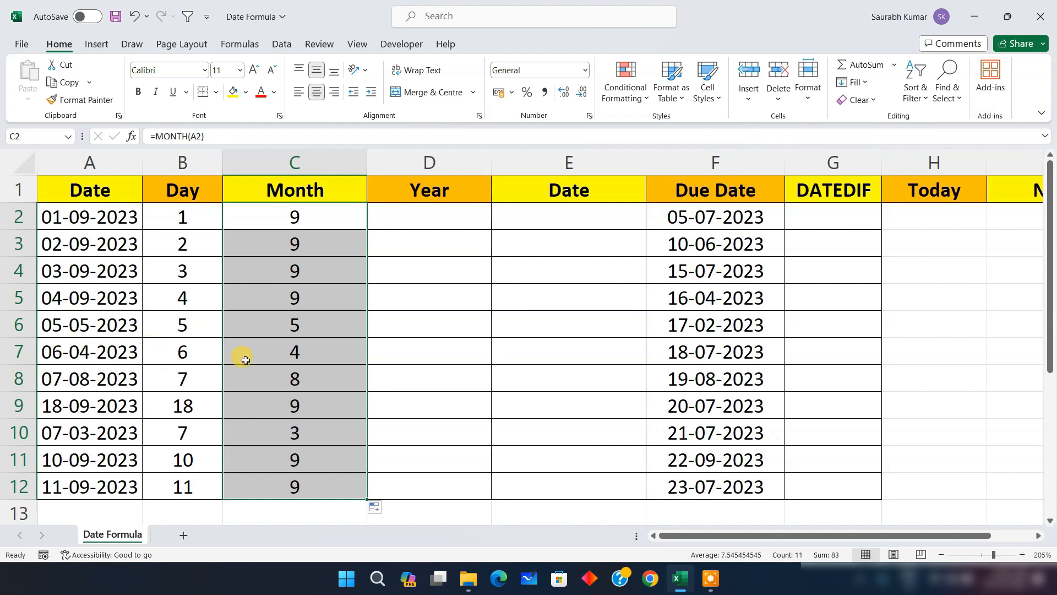
{"action": "left_click", "coordinate": [290, 359]}
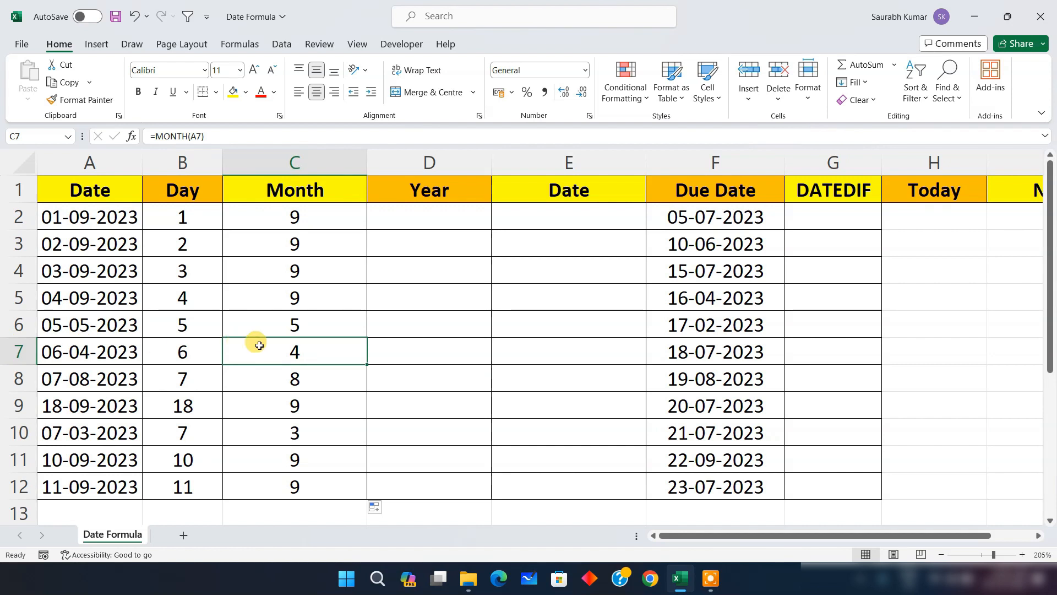
Extract the year of each date in the Year column with =YEAR(A2) in D2, filled down to row 12
{"action": "left_click", "coordinate": [467, 218]}
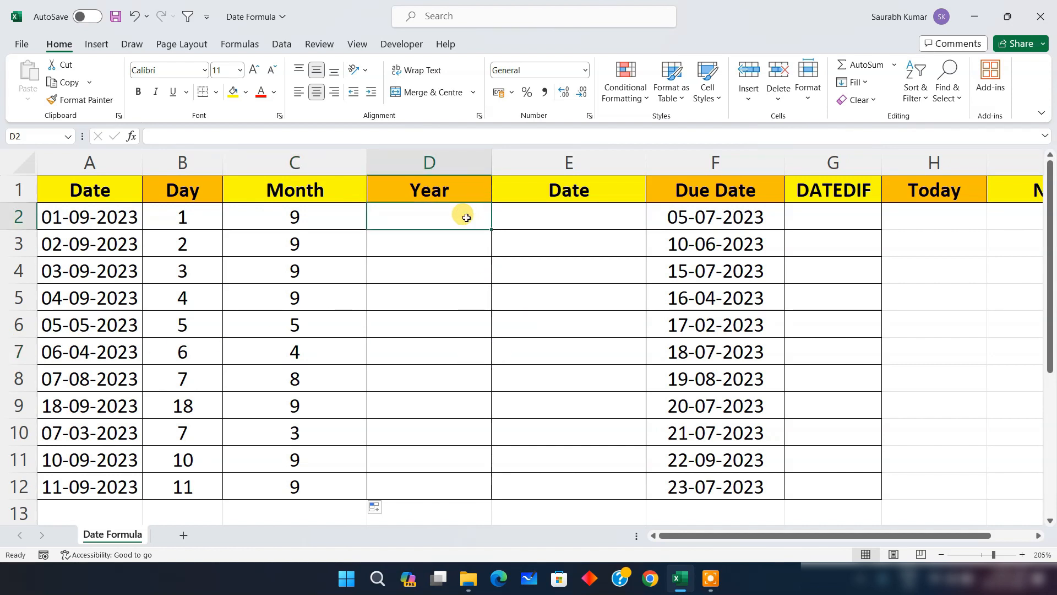
{"action": "type", "text": "=year"}
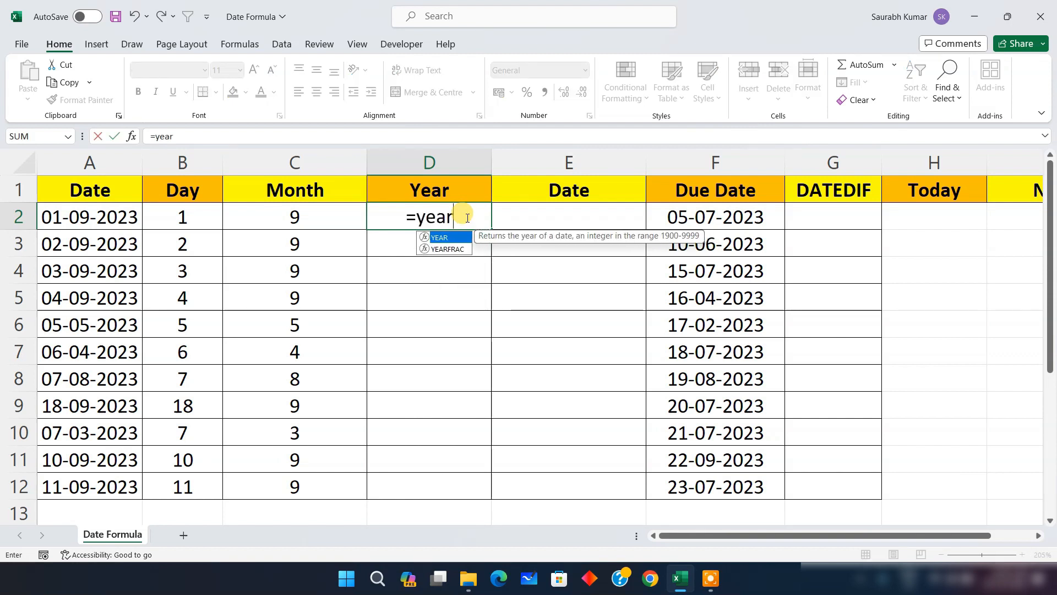
{"action": "key", "text": "Tab"}
{"action": "left_click", "coordinate": [94, 213]}
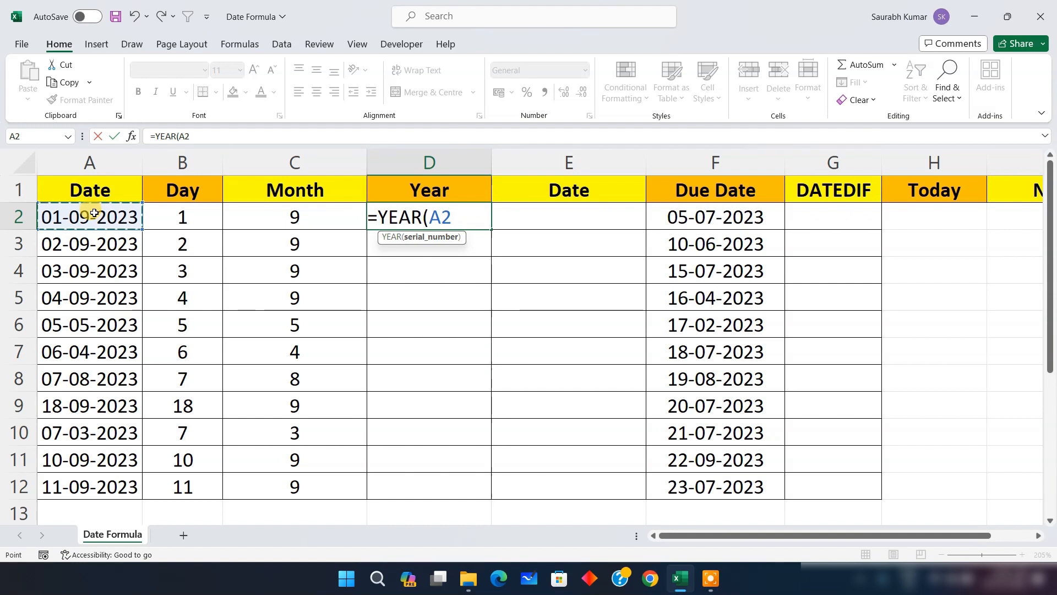
{"action": "type", "text": ")"}
{"action": "key", "text": "Return"}
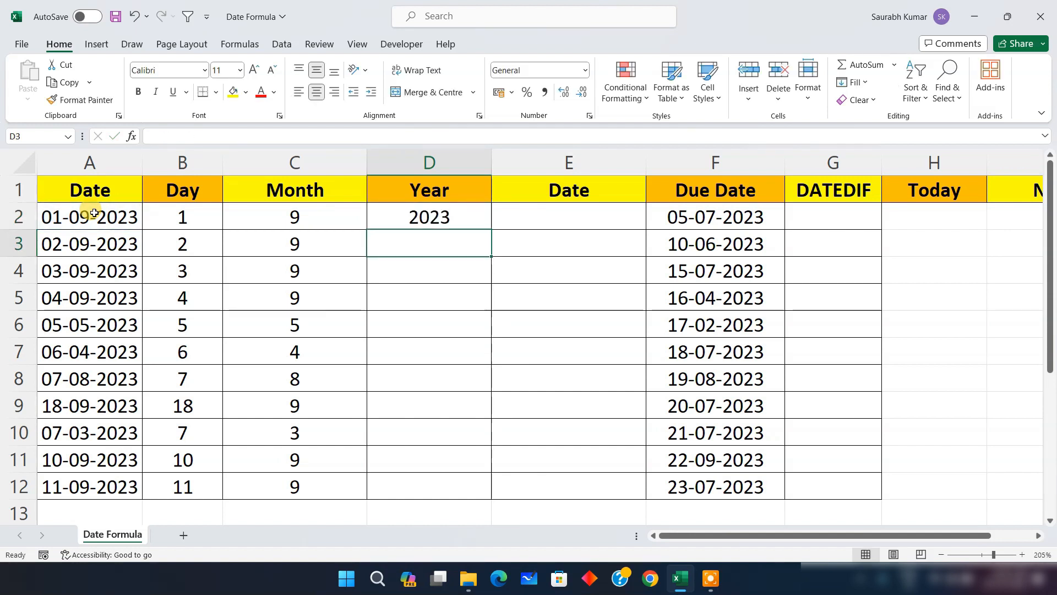
{"action": "left_click", "coordinate": [421, 216]}
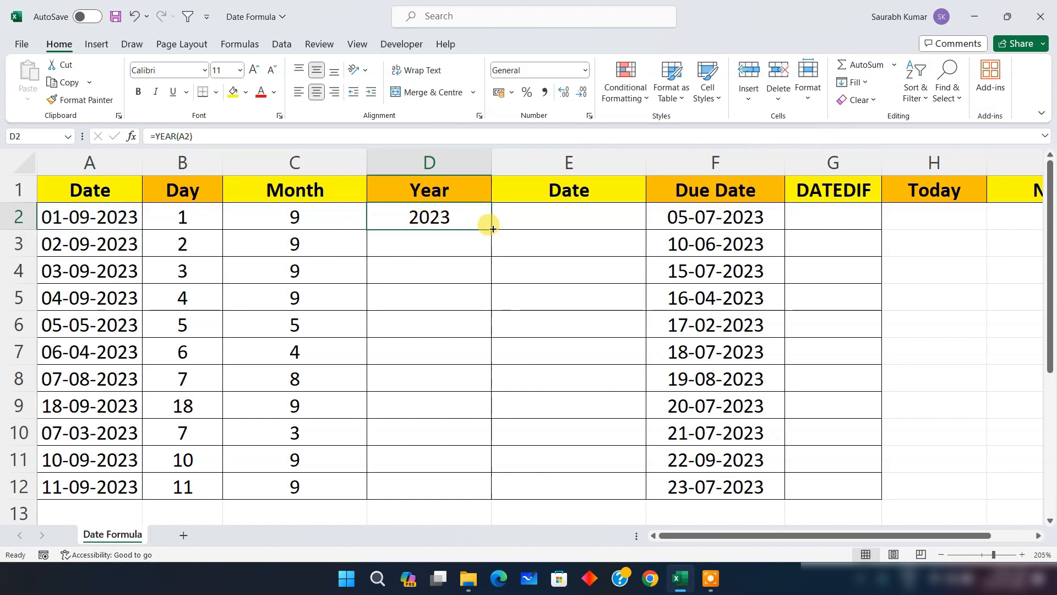
{"action": "double_click", "coordinate": [493, 228]}
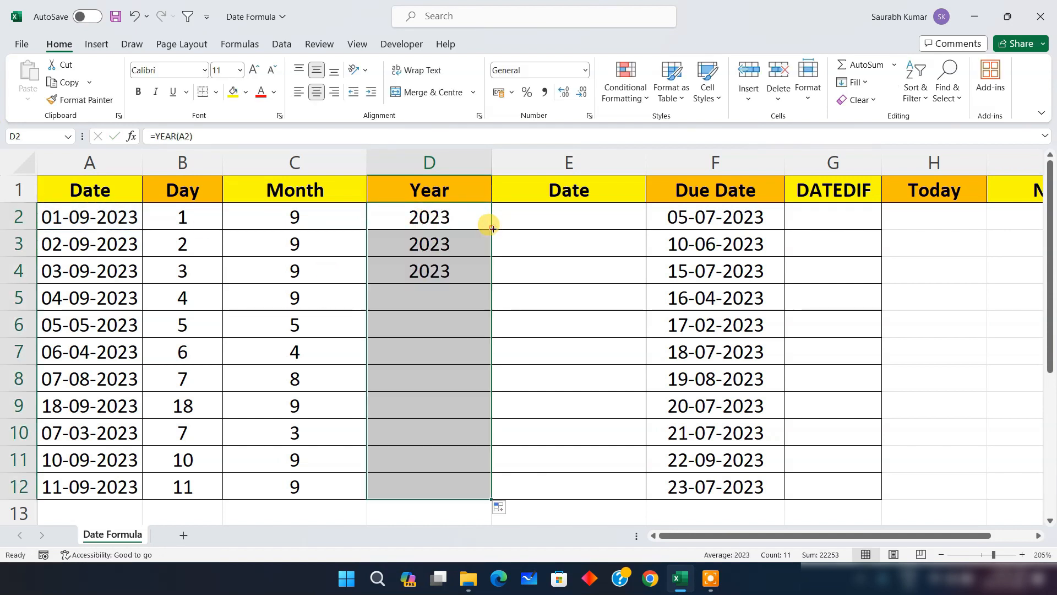
{"action": "left_click", "coordinate": [502, 461]}
{"action": "left_click", "coordinate": [179, 201]}
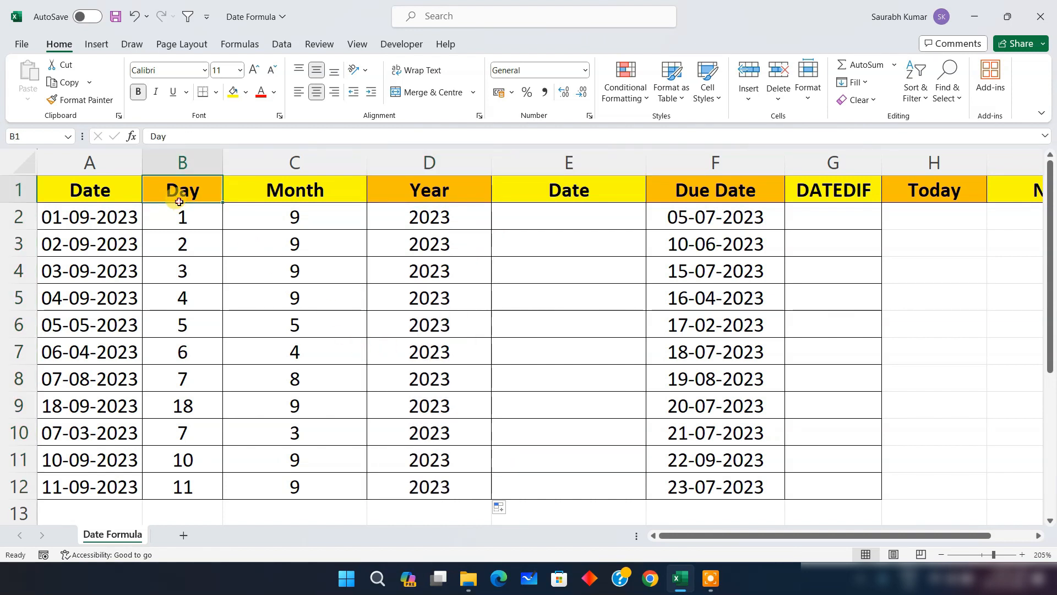
{"action": "left_click", "coordinate": [262, 197]}
{"action": "left_click", "coordinate": [416, 191]}
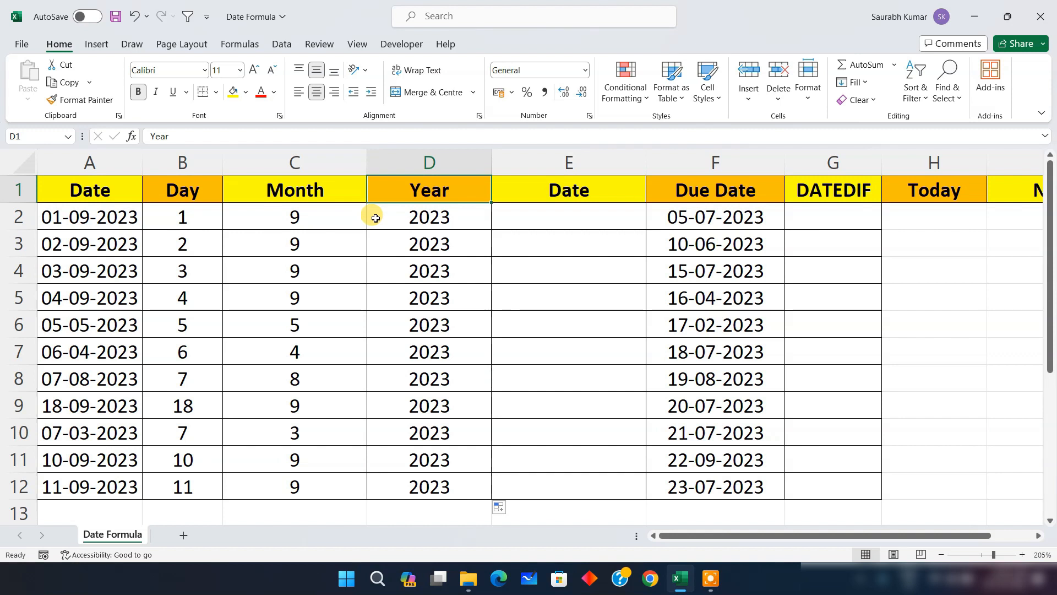
Rebuild each full date in column E with =DATE(D2,C2,B2) in E2, filled down to row 12
{"action": "left_click", "coordinate": [574, 218]}
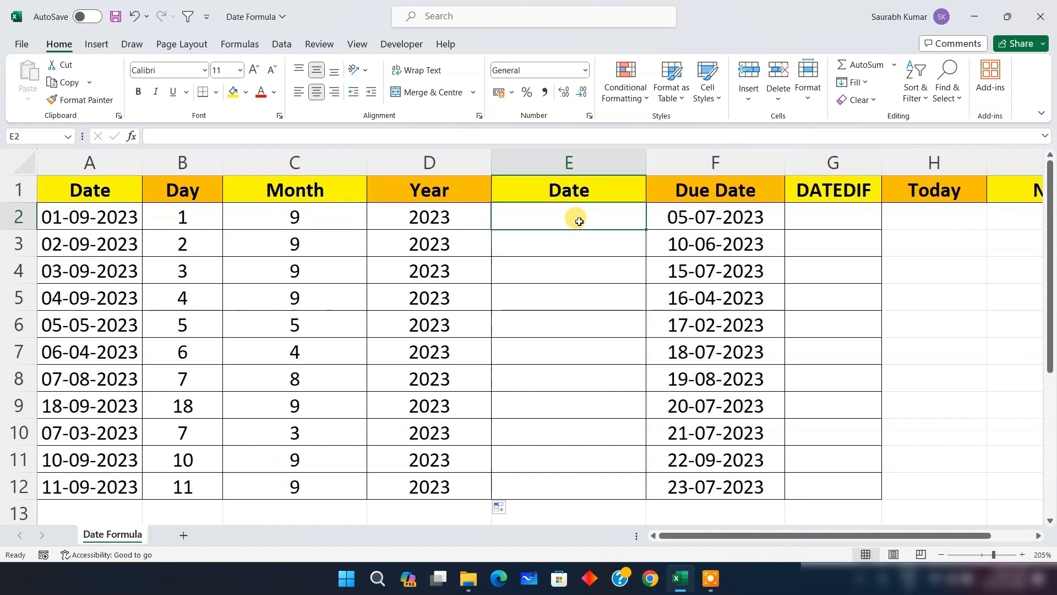
{"action": "type", "text": "=date"}
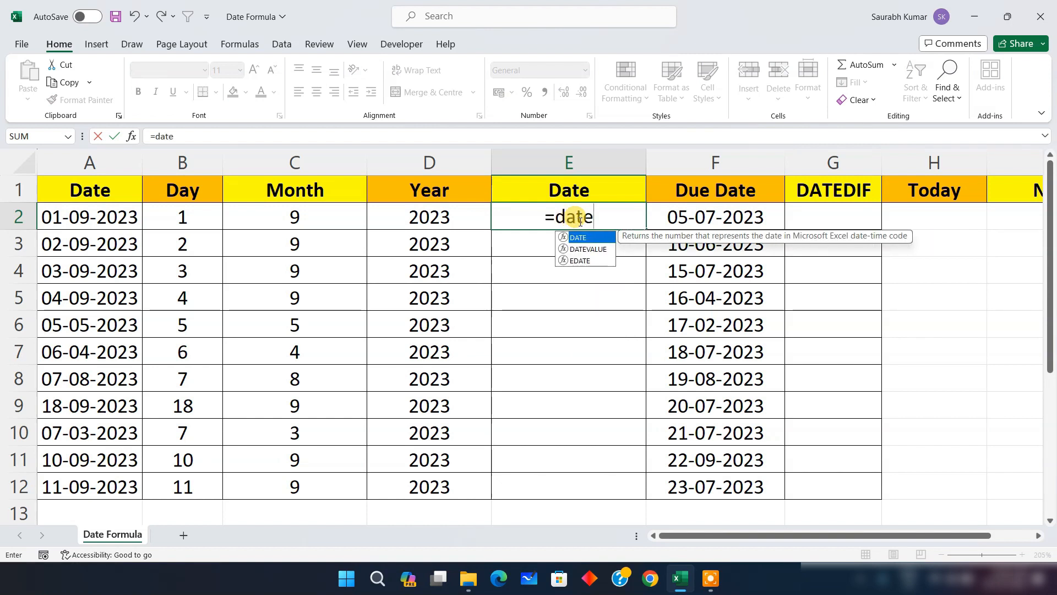
{"action": "key", "text": "Tab"}
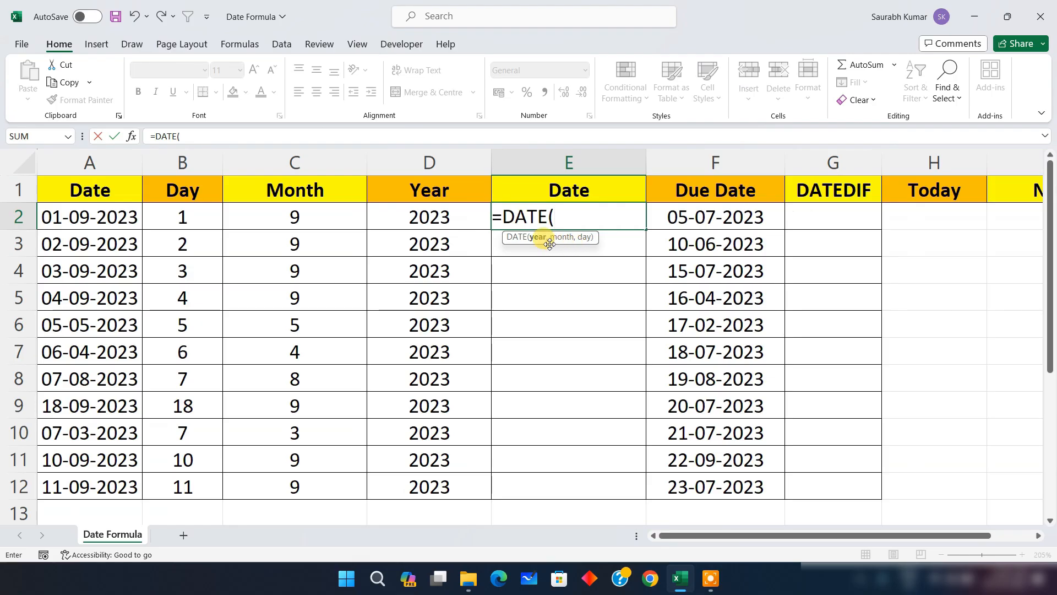
{"action": "left_click", "coordinate": [380, 185]}
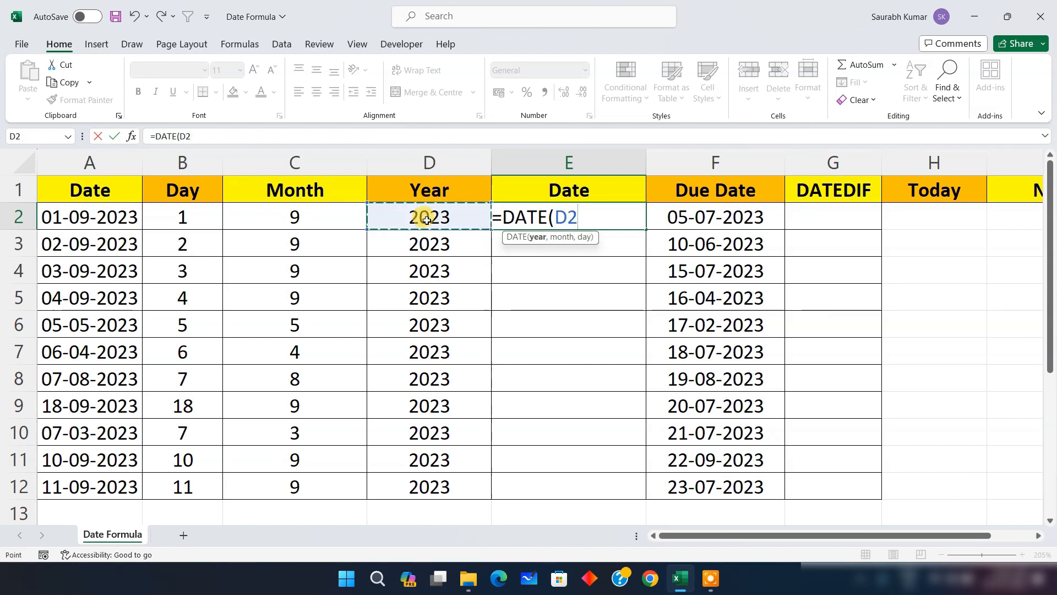
{"action": "type", "text": ","}
{"action": "left_click", "coordinate": [332, 220]}
{"action": "type", "text": ","}
{"action": "left_click", "coordinate": [197, 219]}
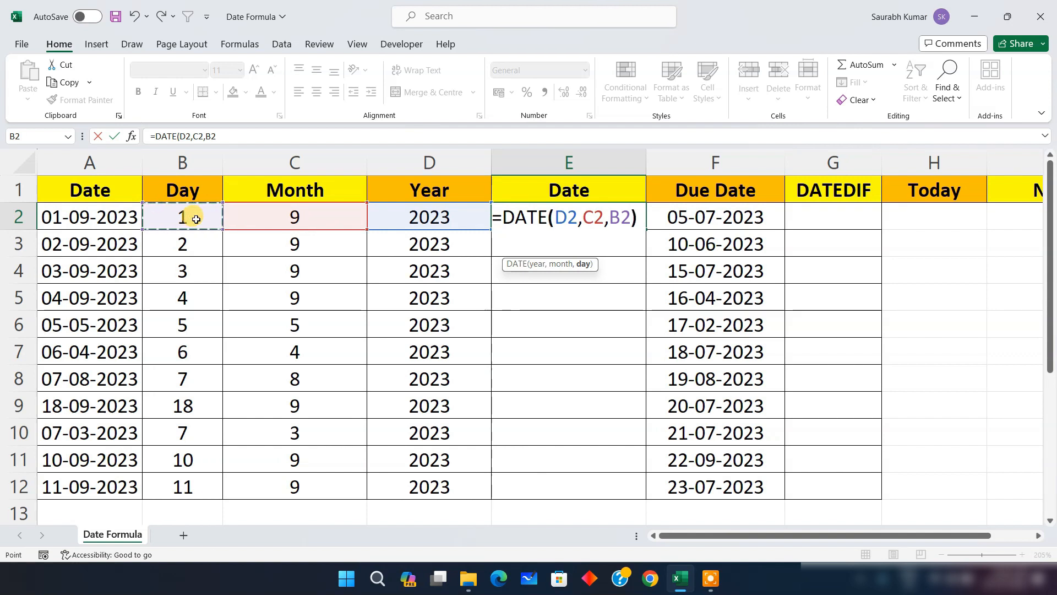
{"action": "key", "text": "Return"}
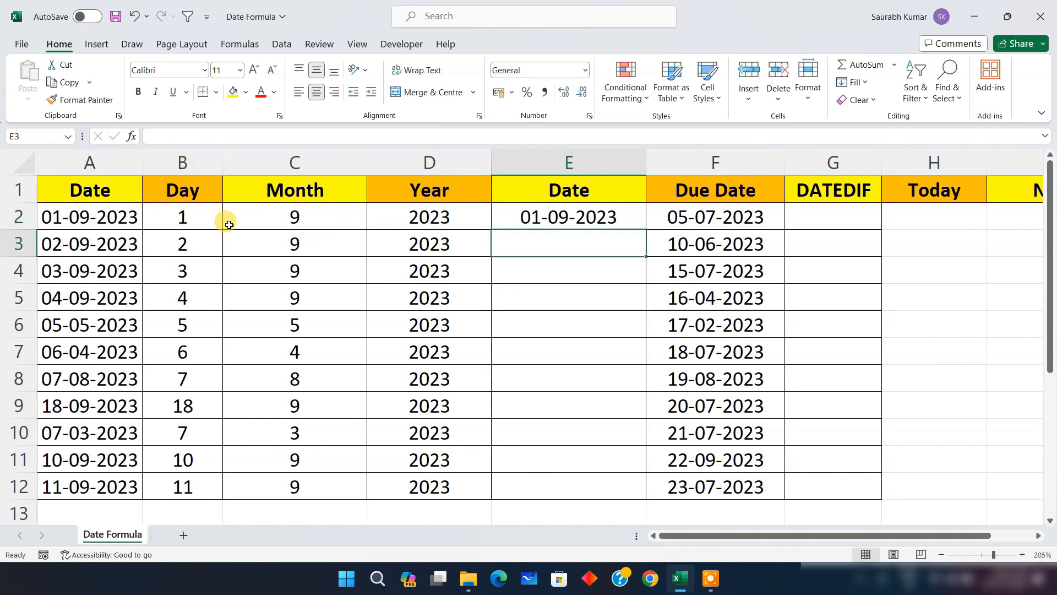
{"action": "left_click", "coordinate": [564, 212]}
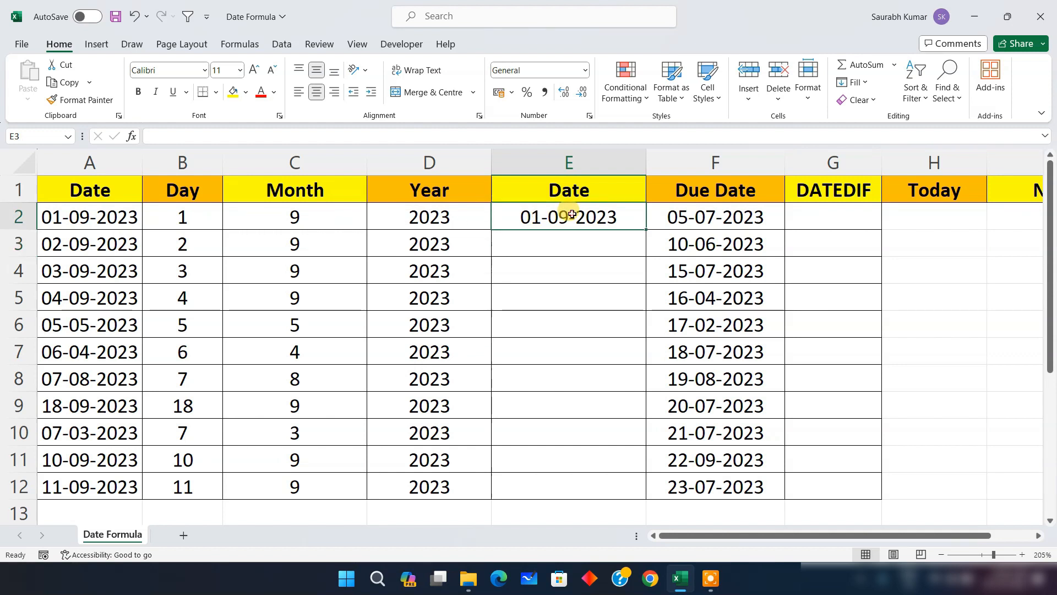
{"action": "double_click", "coordinate": [645, 228]}
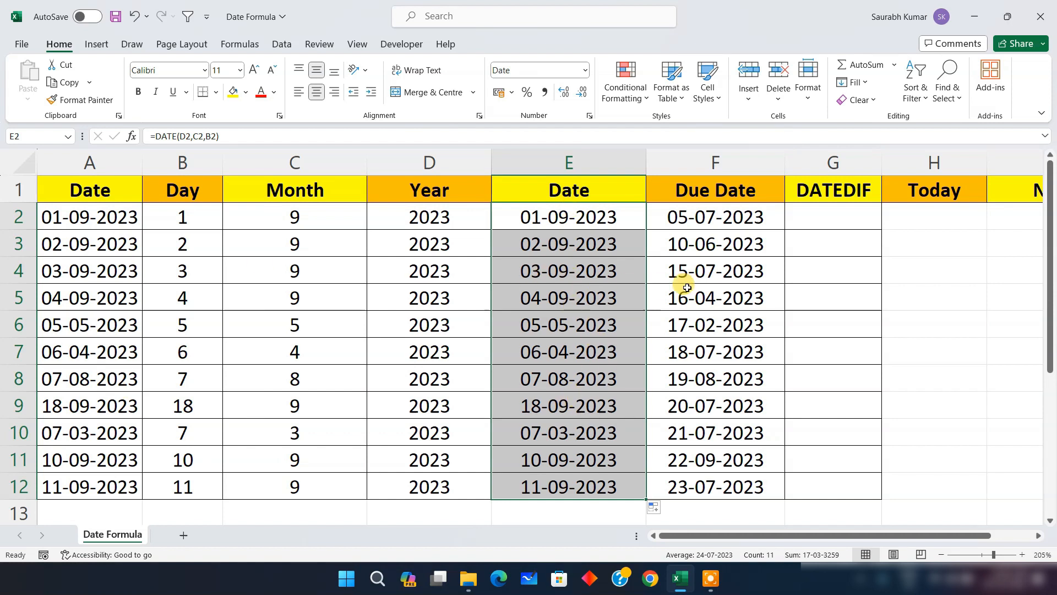
Enter =TODAY() in H2 under the Today header and slightly widen column H
{"action": "left_click_drag", "start_coordinate": [730, 537], "coordinate": [783, 539]}
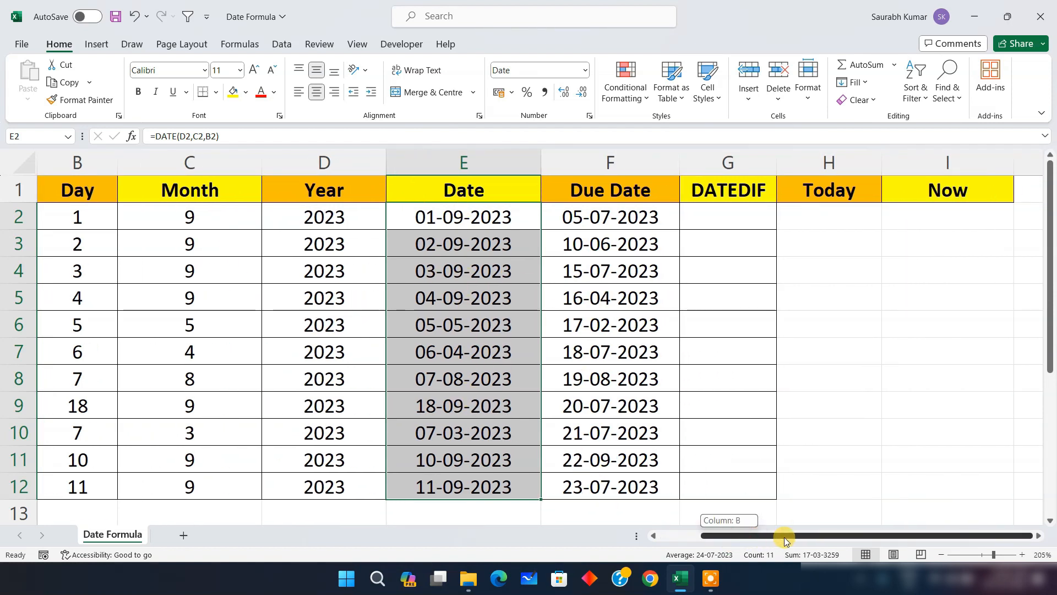
{"action": "left_click", "coordinate": [827, 216]}
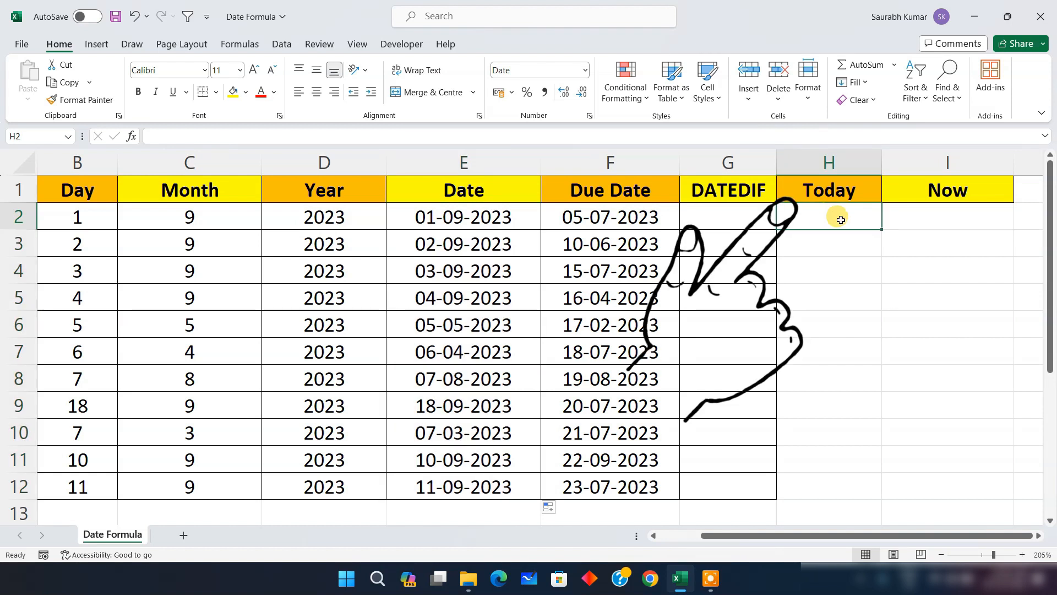
{"action": "left_click", "coordinate": [912, 217]}
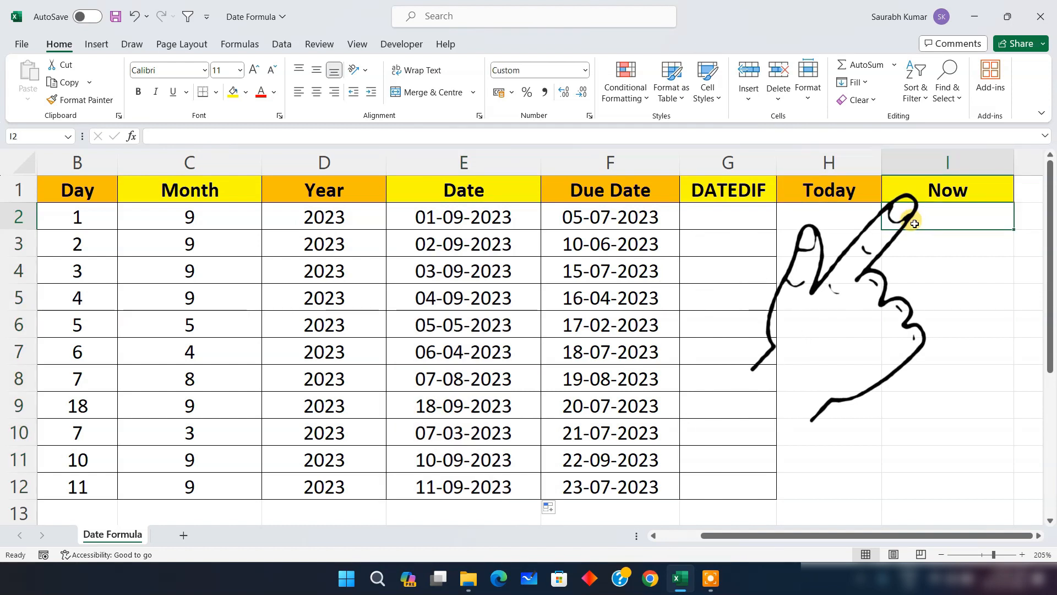
{"action": "left_click", "coordinate": [841, 219]}
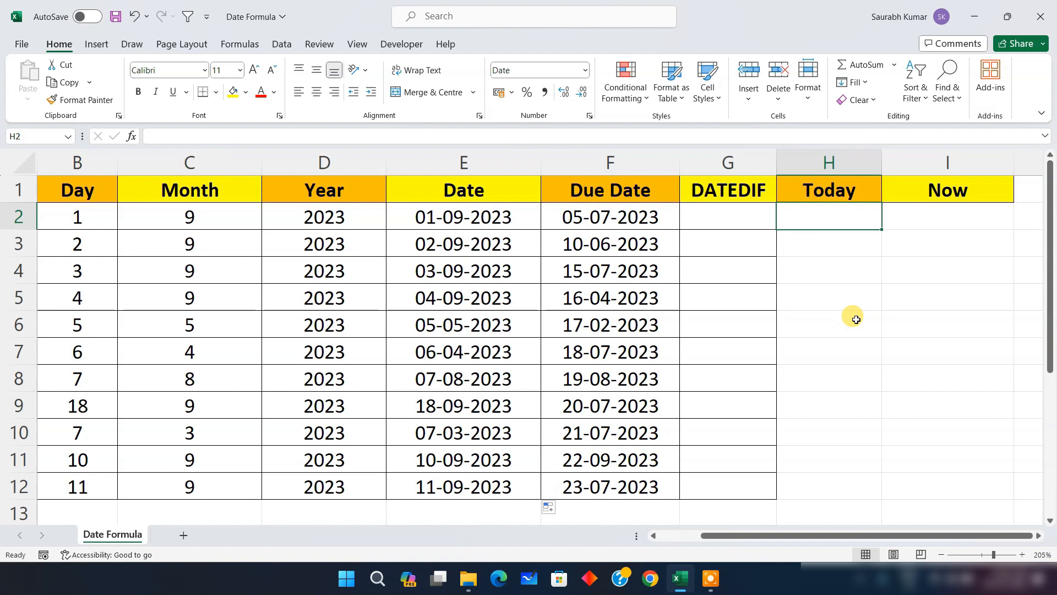
{"action": "type", "text": "="}
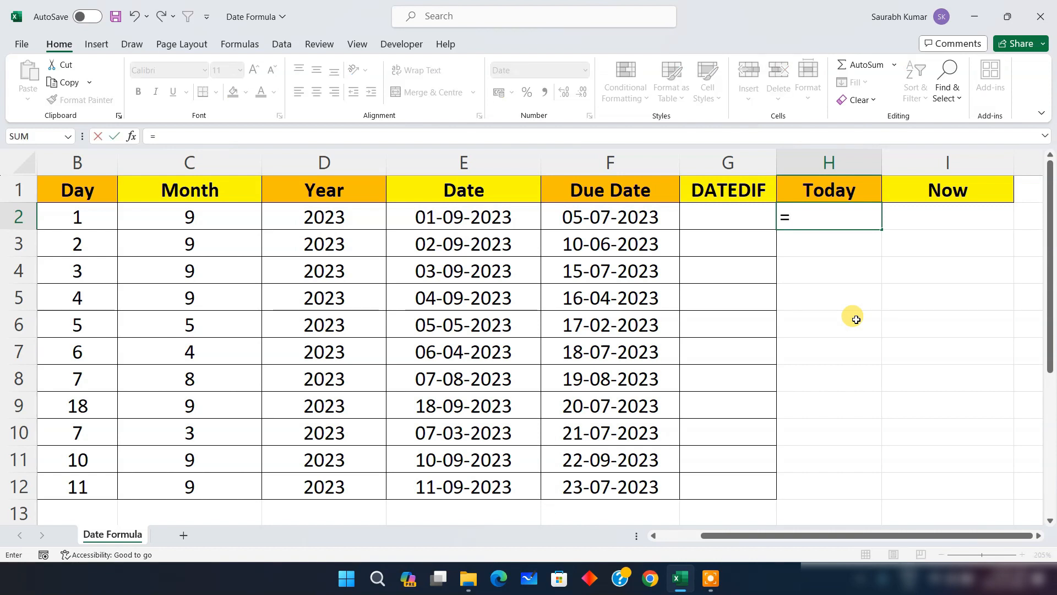
{"action": "type", "text": "Toda"}
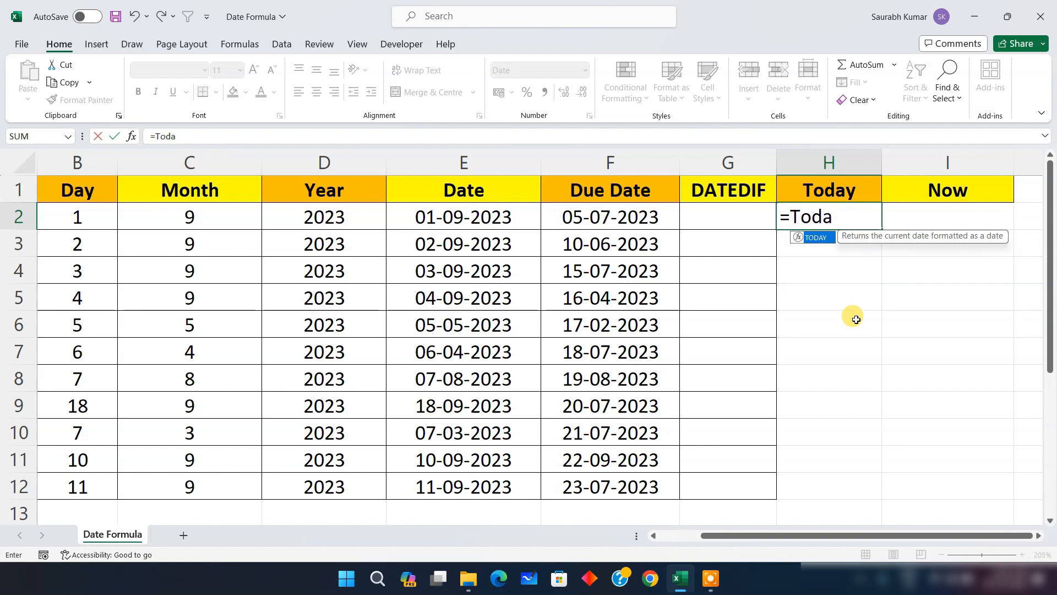
{"action": "type", "text": "y"}
{"action": "key", "text": "Tab"}
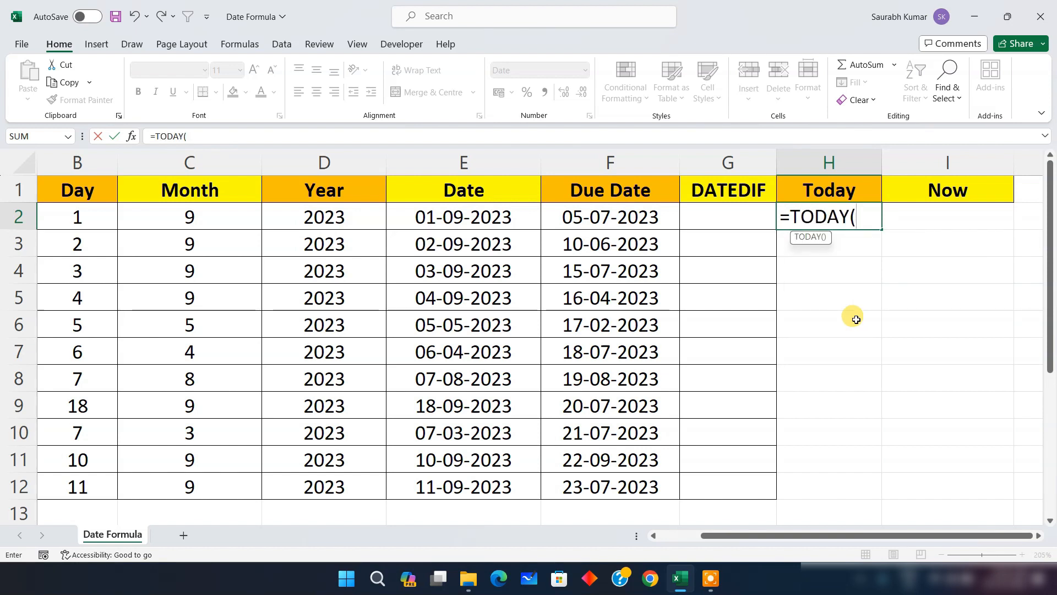
{"action": "type", "text": ")"}
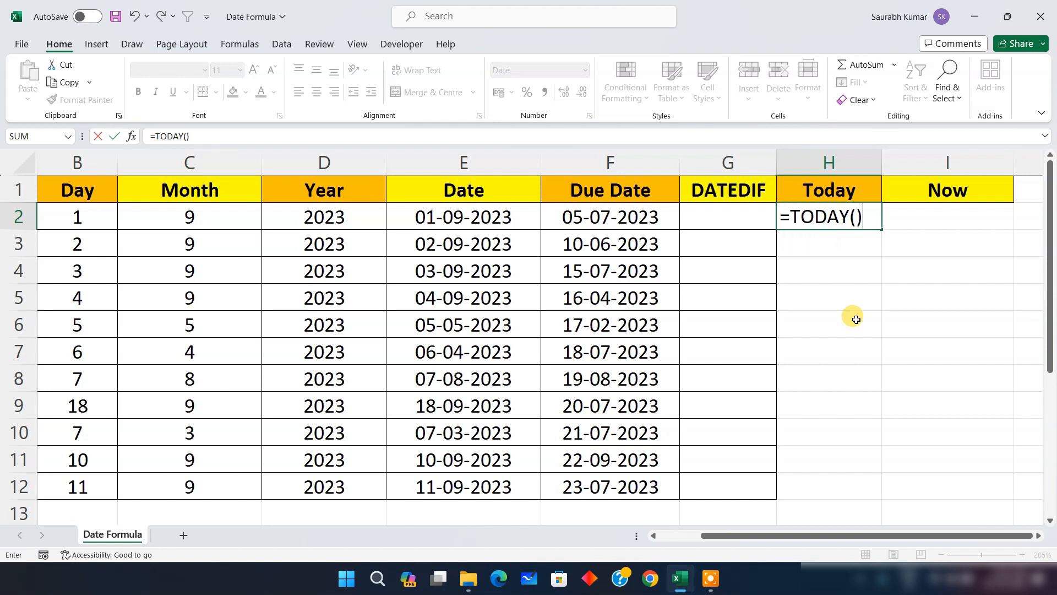
{"action": "key", "text": "Return"}
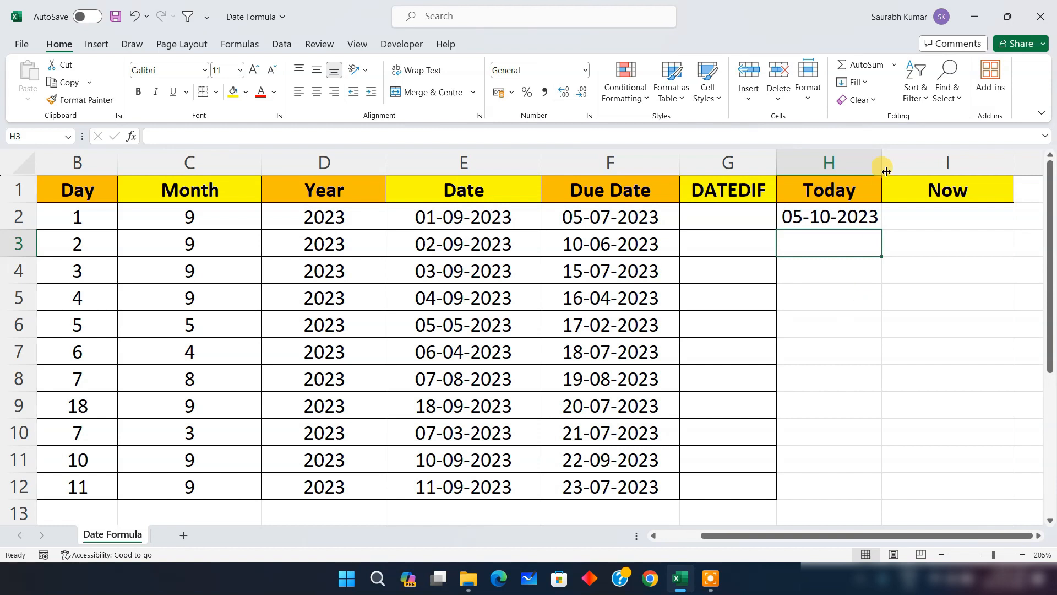
{"action": "left_click_drag", "start_coordinate": [881, 162], "coordinate": [887, 166]}
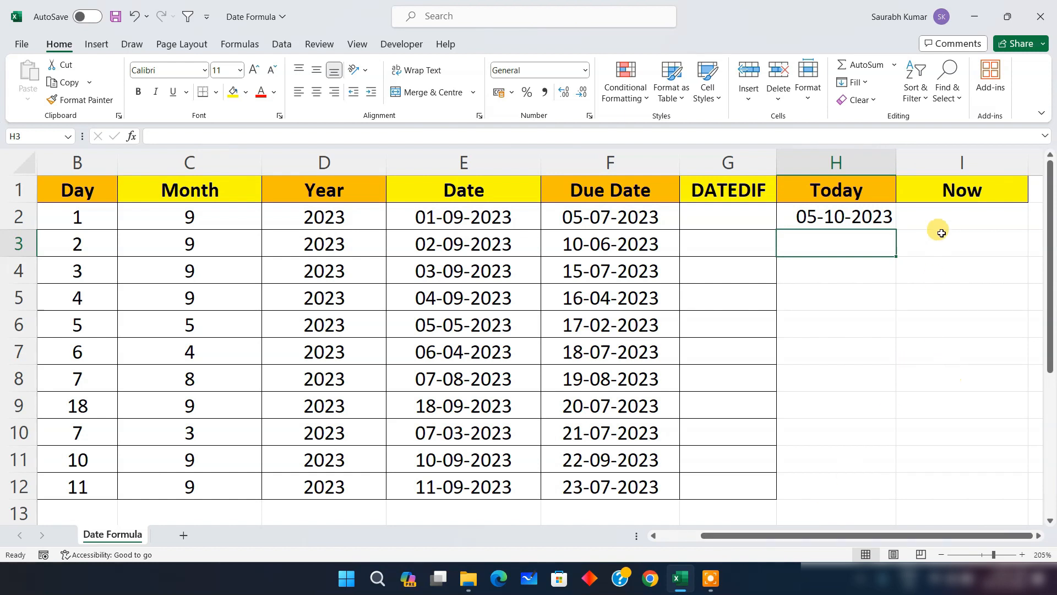
Enter =NOW() in I2 under the Now header and widen column I to fit the date and time
{"action": "left_click", "coordinate": [954, 210]}
{"action": "scroll", "coordinate": [954, 210], "scroll_direction": "right", "scroll_amount": 3}
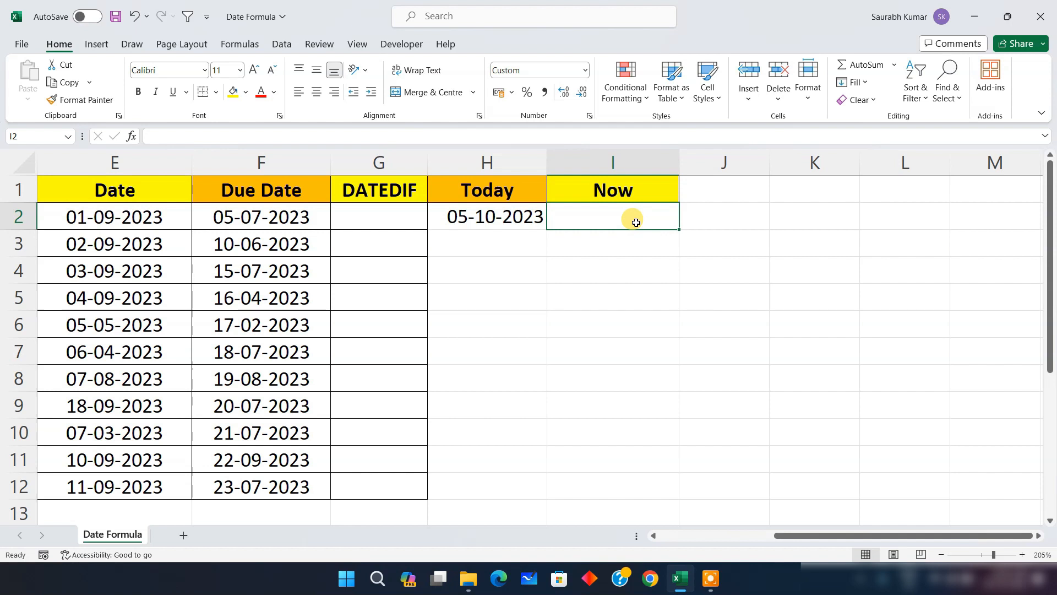
{"action": "type", "text": "=no"}
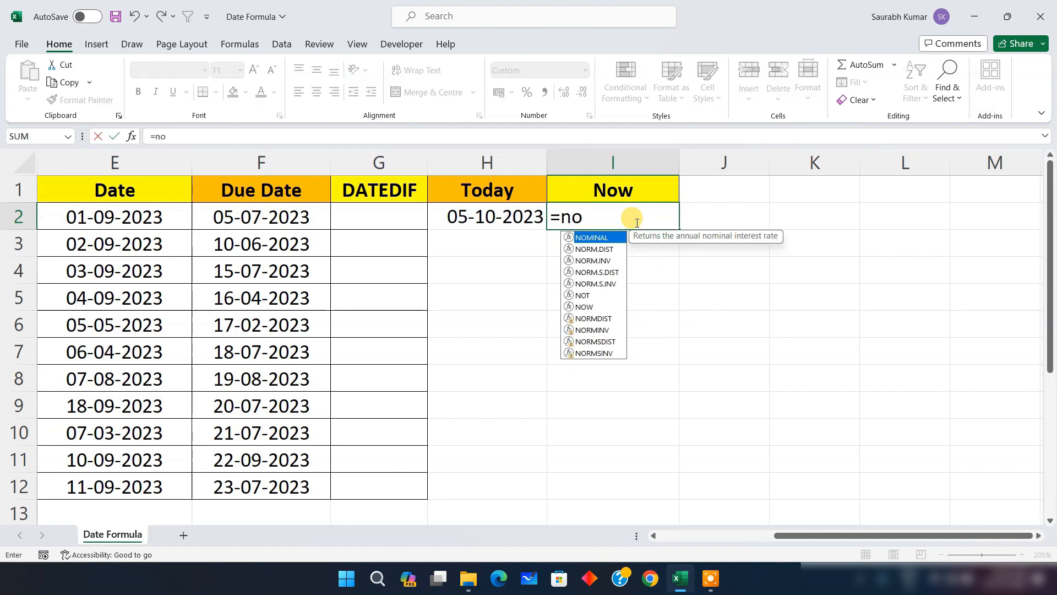
{"action": "type", "text": "w()"}
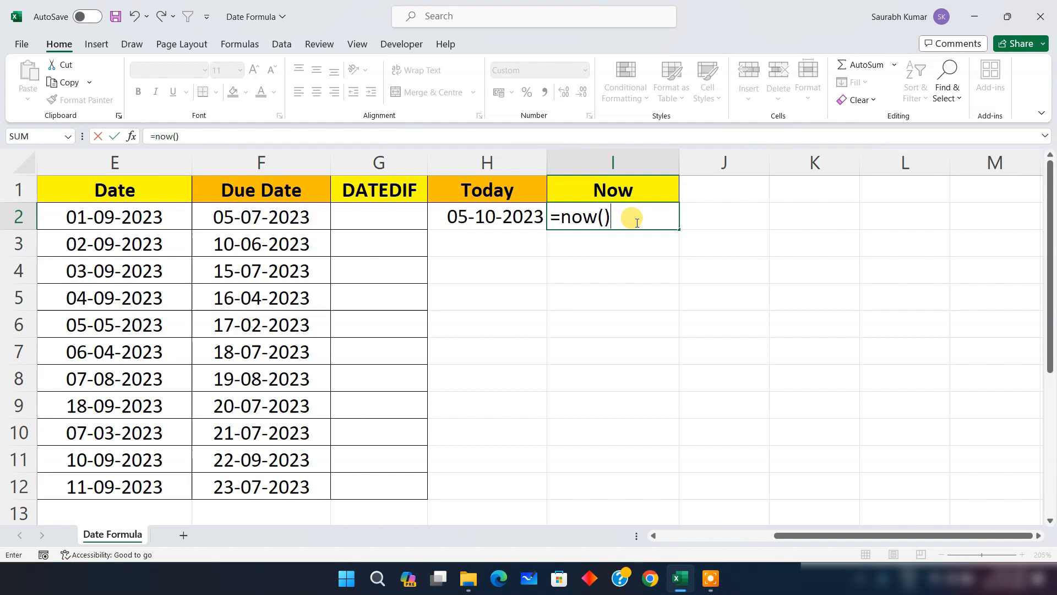
{"action": "key", "text": "Return"}
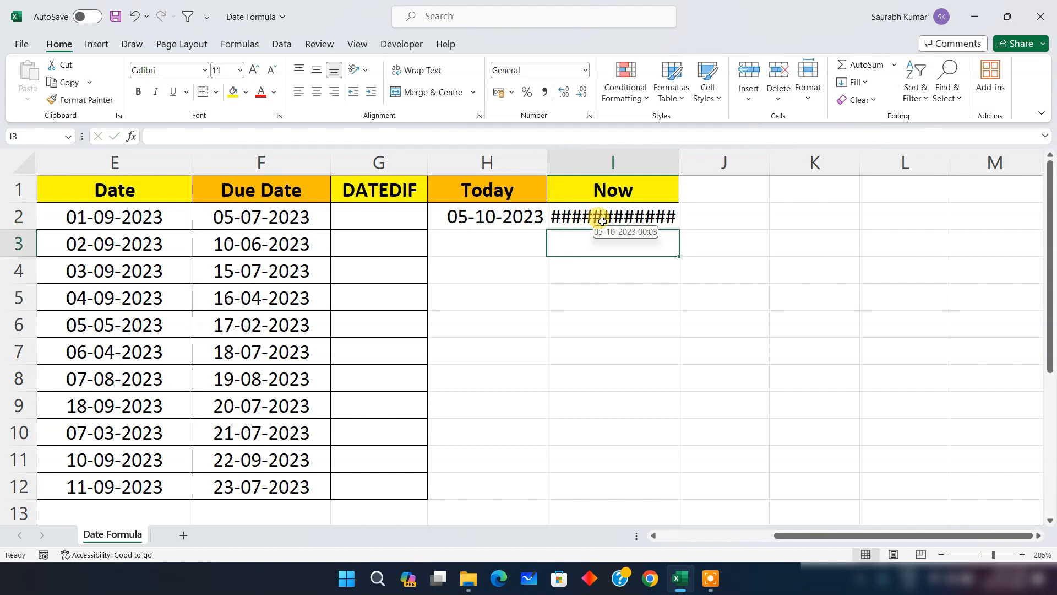
{"action": "left_click_drag", "start_coordinate": [681, 161], "coordinate": [796, 161]}
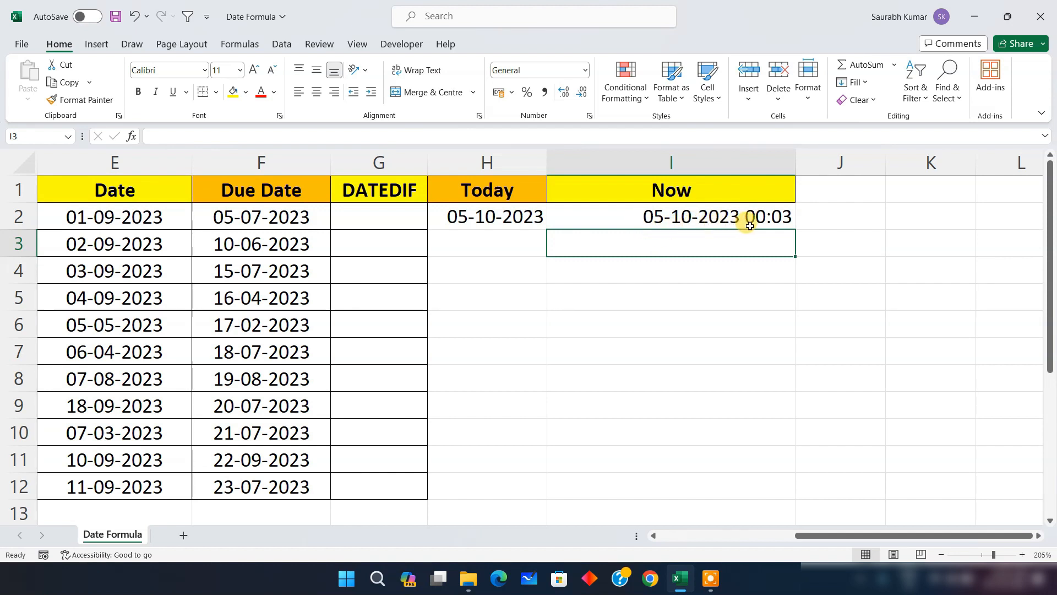
{"action": "left_click", "coordinate": [779, 219]}
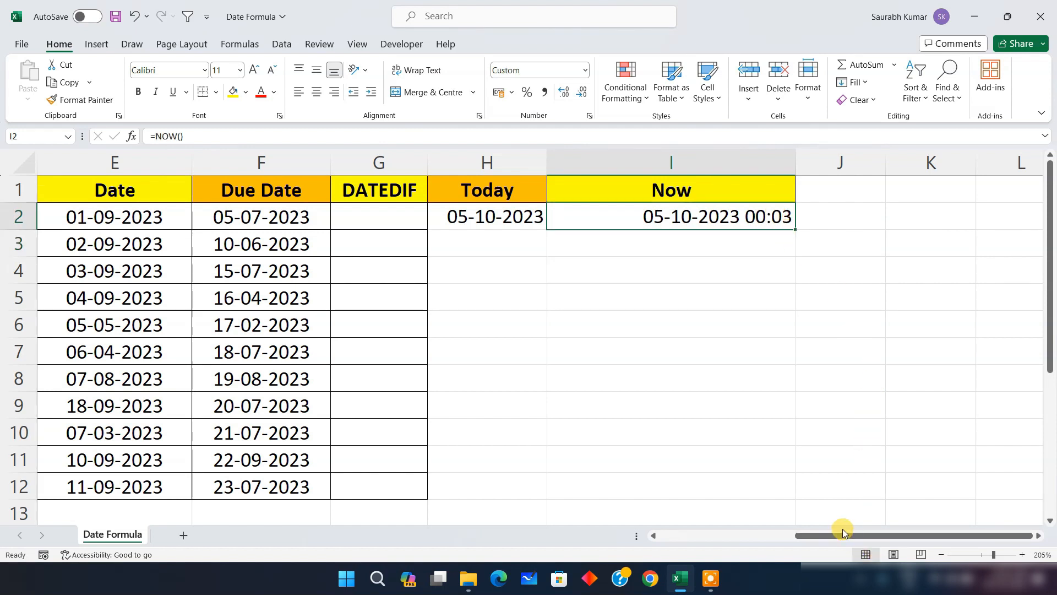
Enter a date of birth in day-month-year form in the empty cell C20 below the table
{"action": "left_click_drag", "start_coordinate": [835, 534], "coordinate": [786, 521]}
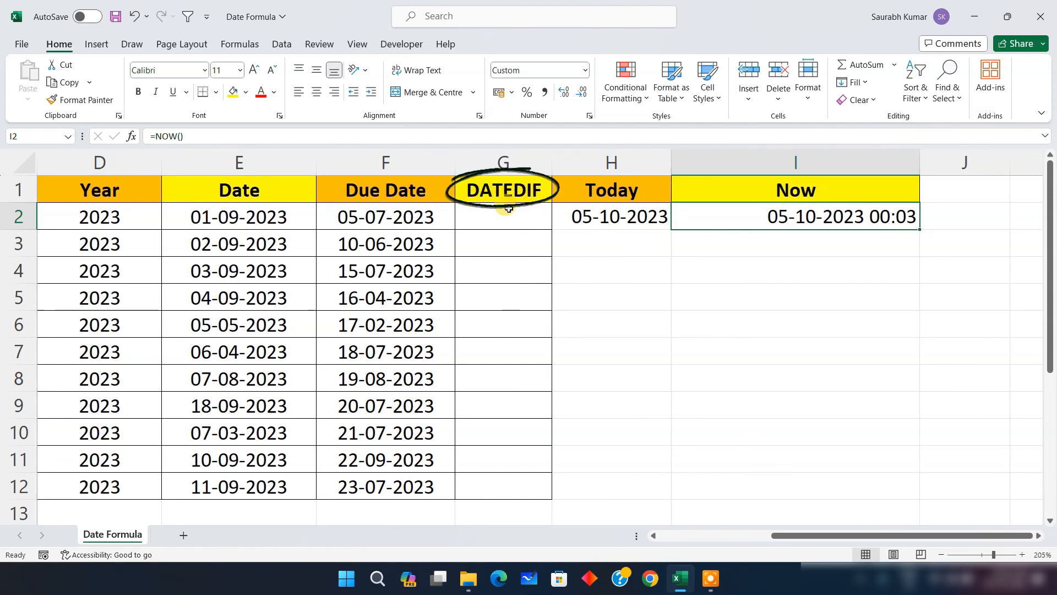
{"action": "scroll", "coordinate": [515, 234], "scroll_direction": "down", "scroll_amount": 1}
{"action": "scroll", "coordinate": [515, 233], "scroll_direction": "down", "scroll_amount": 2}
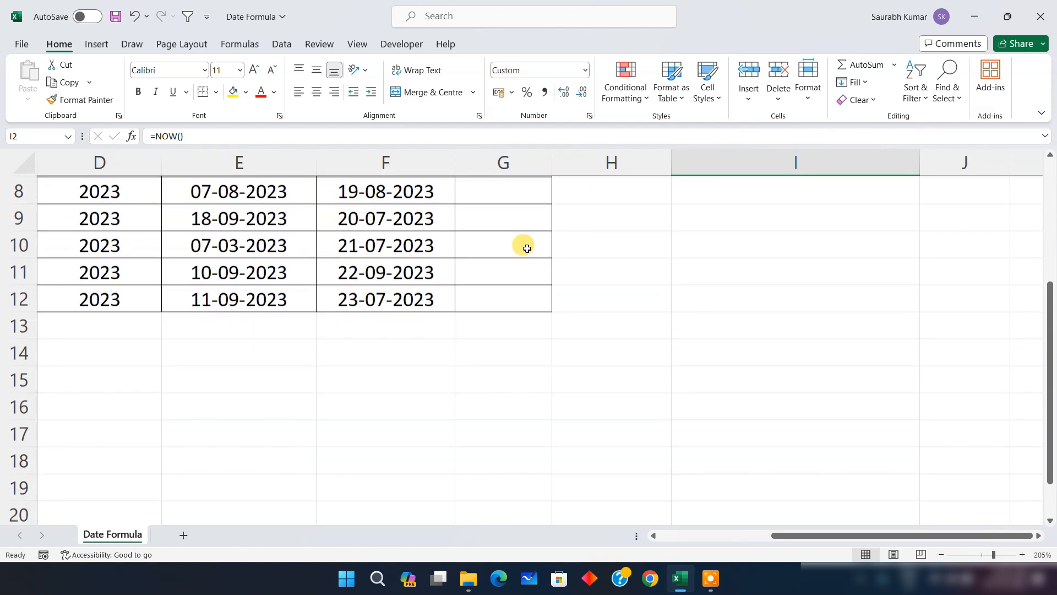
{"action": "left_click_drag", "start_coordinate": [815, 534], "coordinate": [672, 531]}
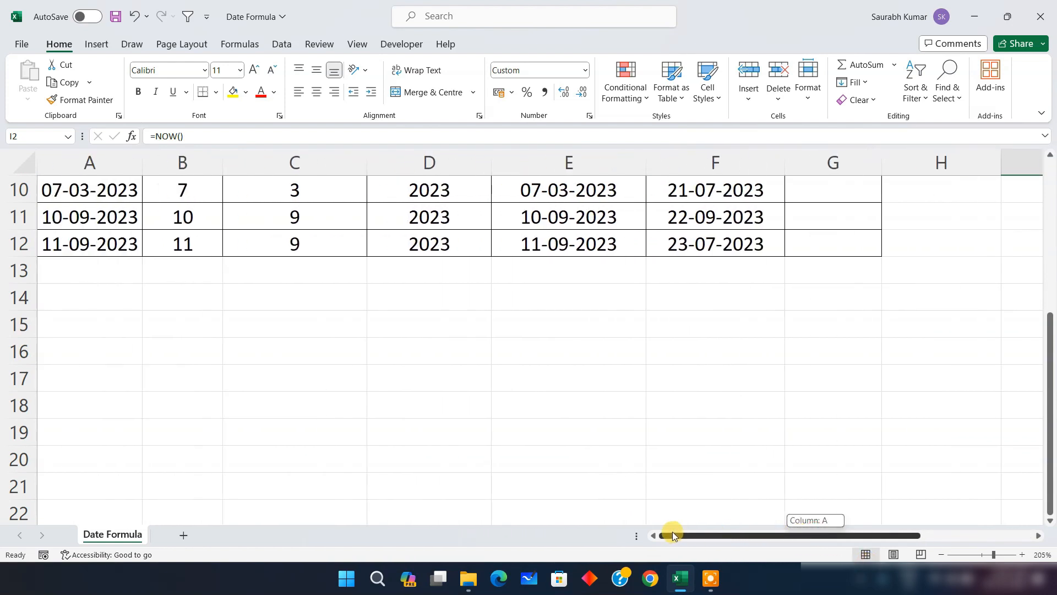
{"action": "scroll", "coordinate": [602, 468], "scroll_direction": "down", "scroll_amount": 2}
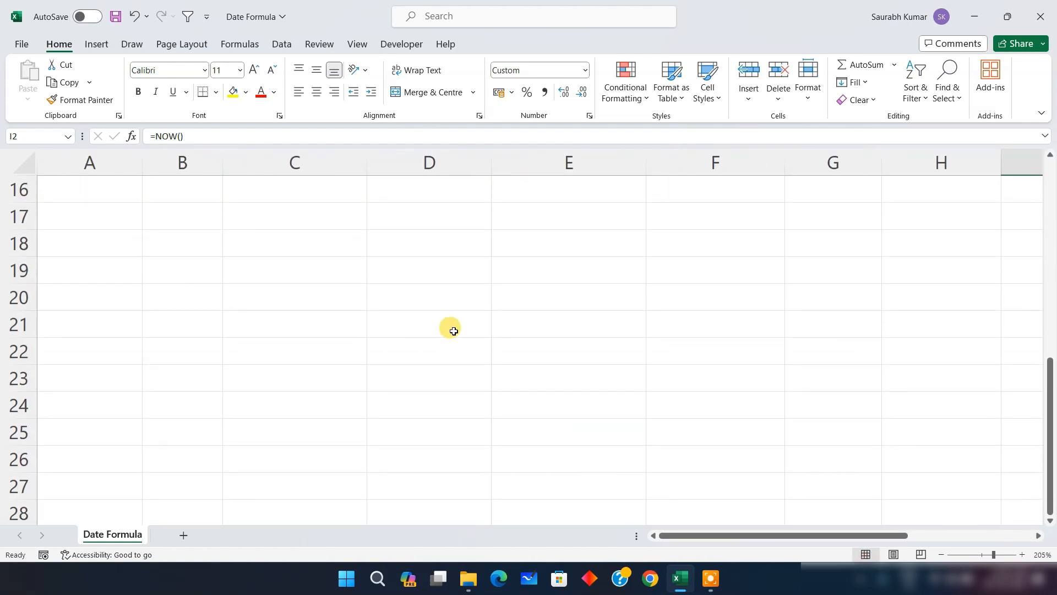
{"action": "left_click", "coordinate": [306, 302]}
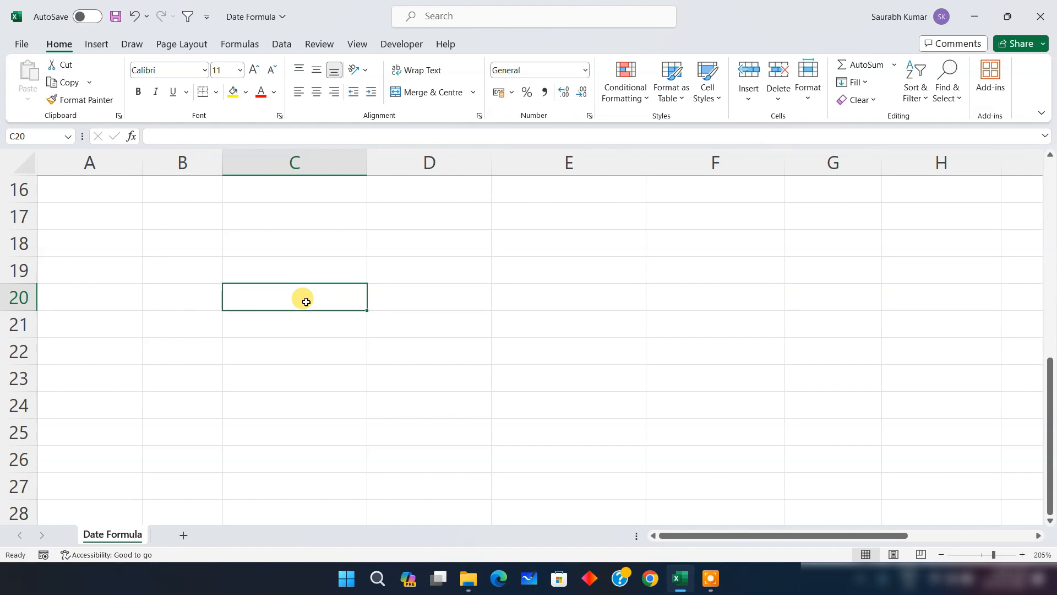
{"action": "type", "text": "15"}
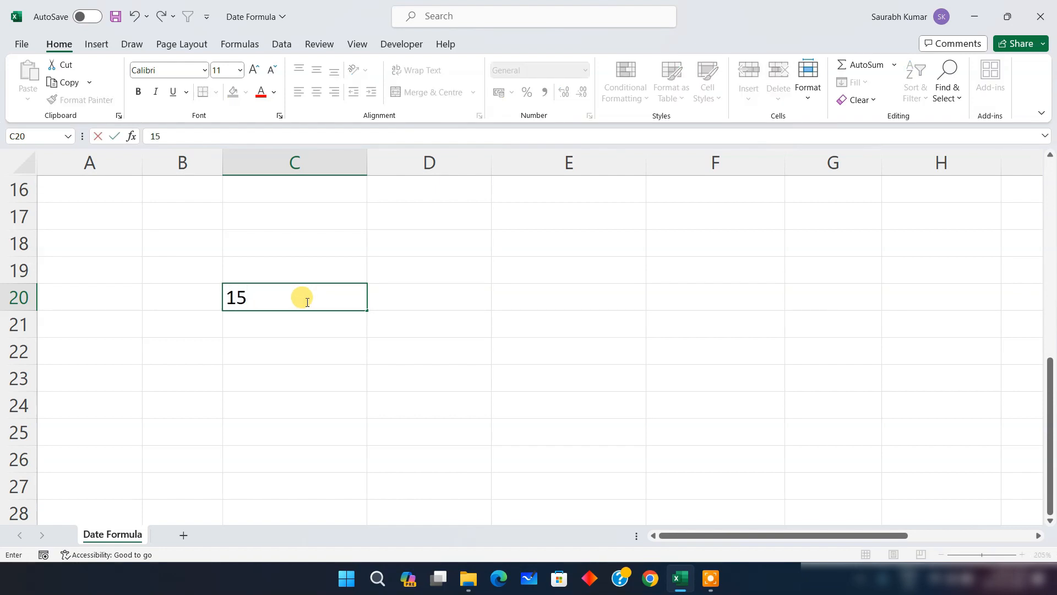
{"action": "type", "text": "-03-1999"}
{"action": "key", "text": "ctrl+Return"}
{"action": "key", "text": "Return"}
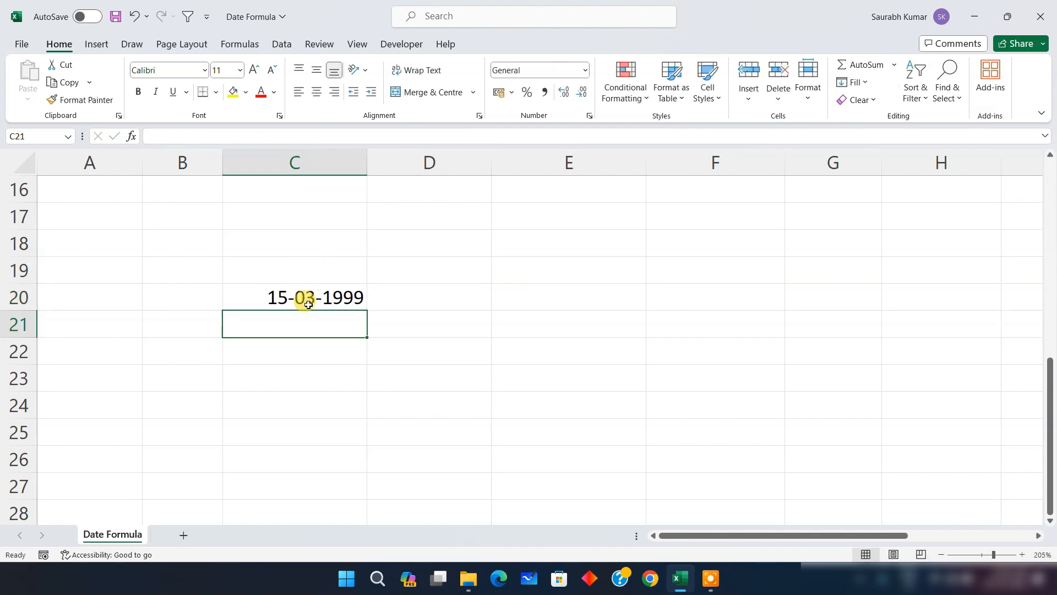
Enter =DATEDIF(C20,TODAY(),"Y") in D20 to calculate the age in full years from the date in C20
{"action": "left_click", "coordinate": [435, 296]}
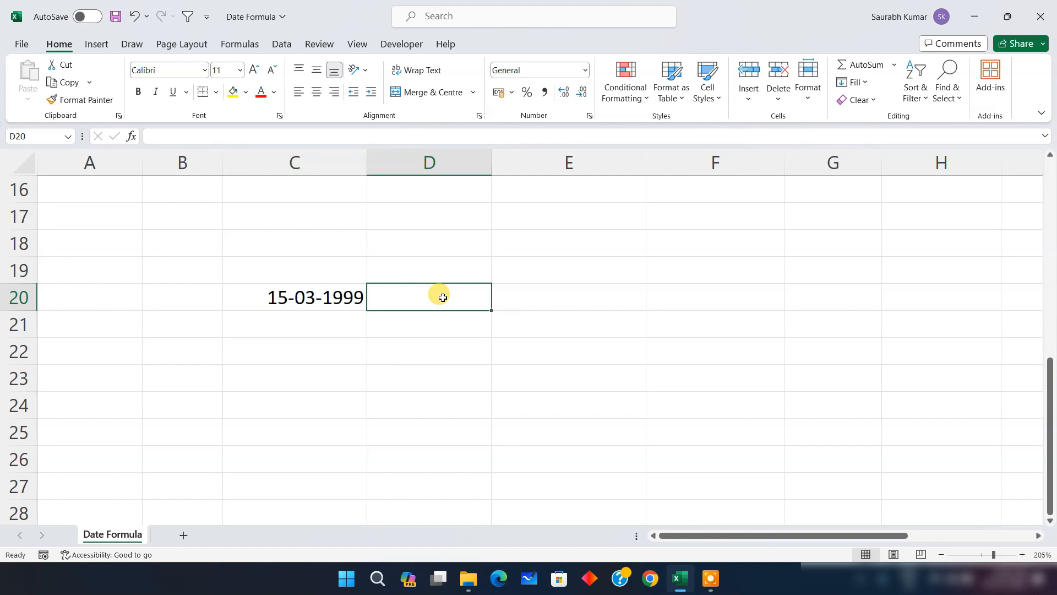
{"action": "type", "text": "="}
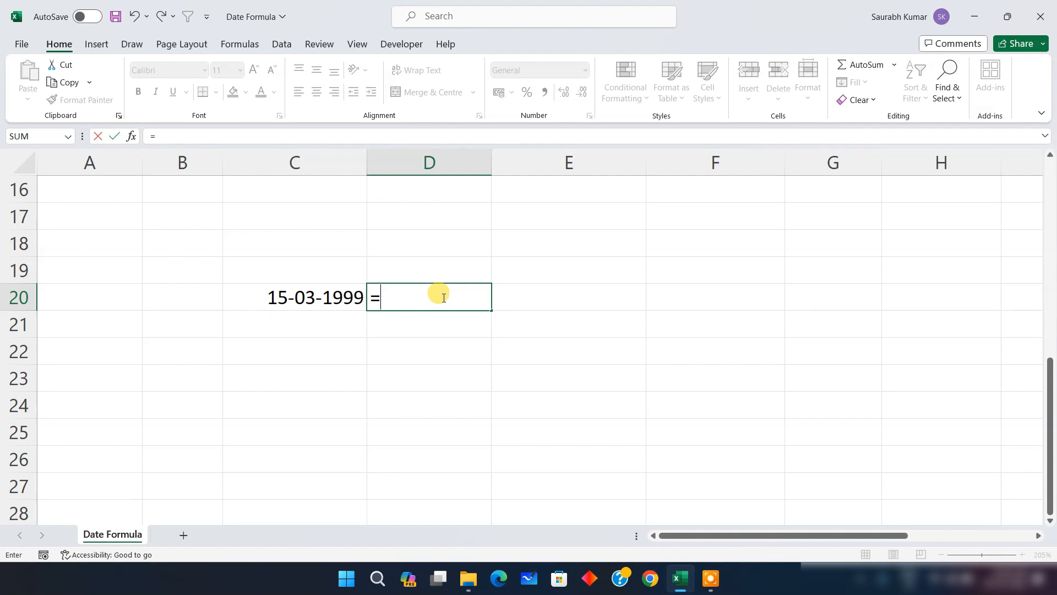
{"action": "type", "text": "DATE"}
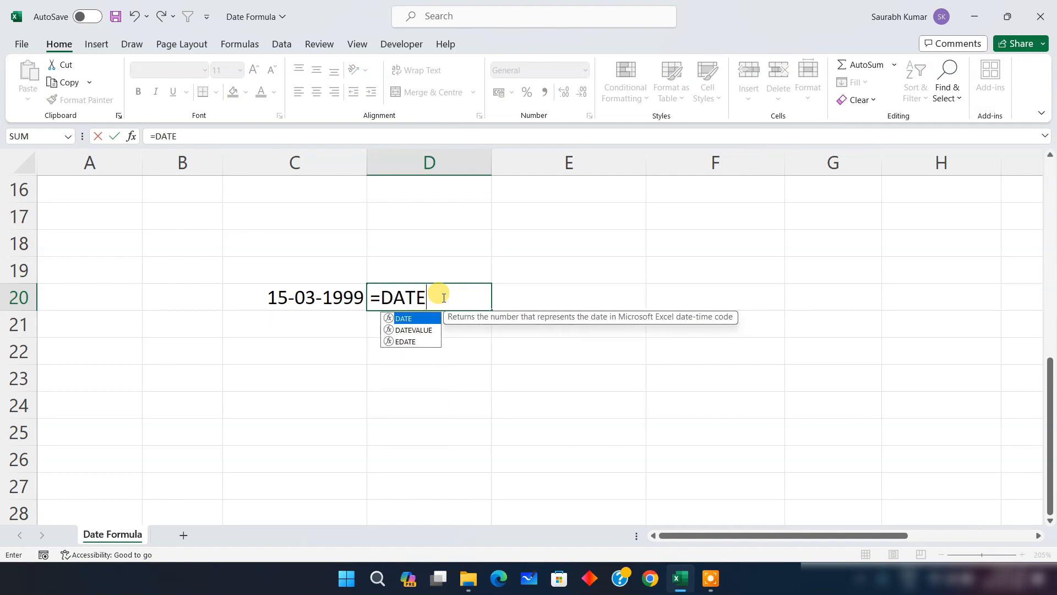
{"action": "type", "text": "DIF"}
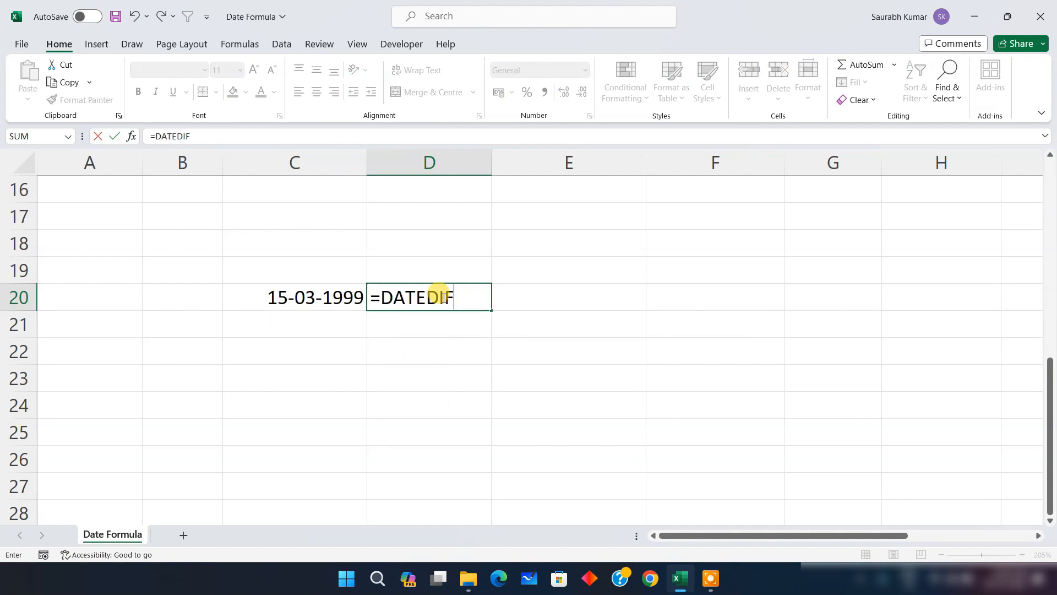
{"action": "type", "text": "()"}
{"action": "left_click", "coordinate": [459, 298]}
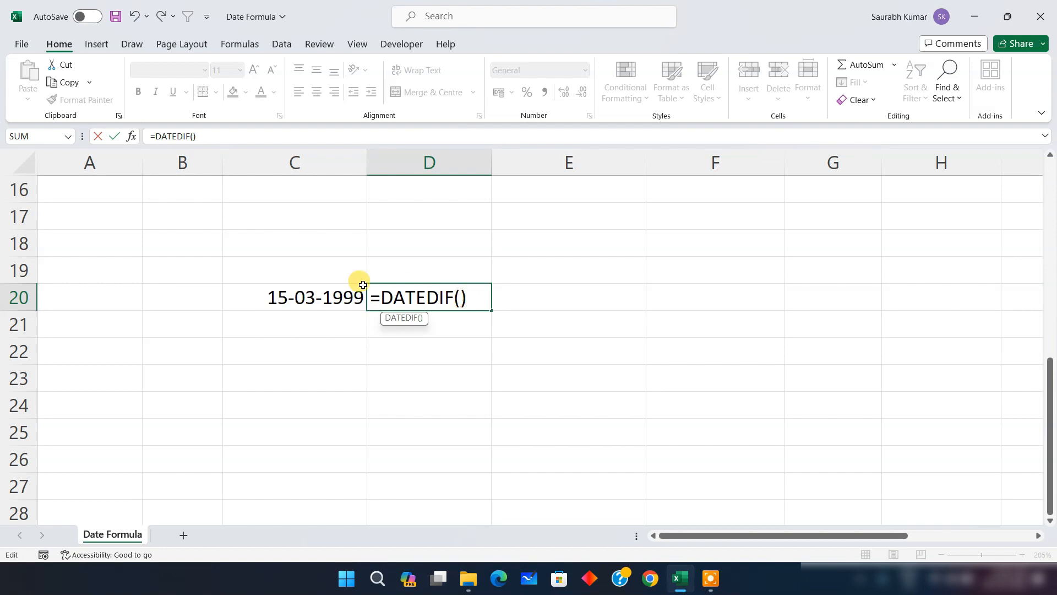
{"action": "left_click", "coordinate": [296, 297]}
{"action": "type", "text": ","}
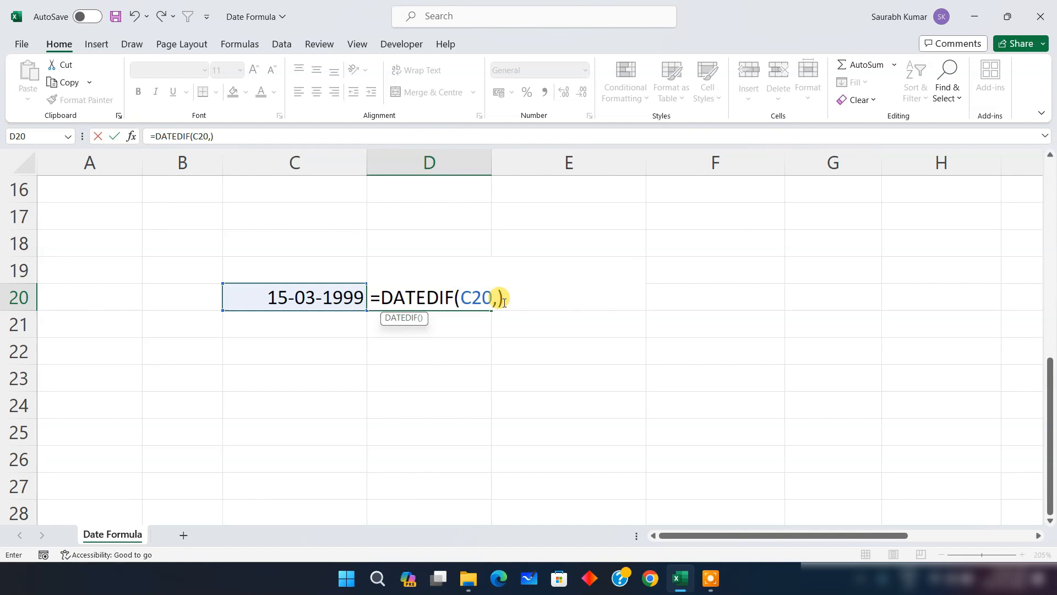
{"action": "type", "text": "TODAY"}
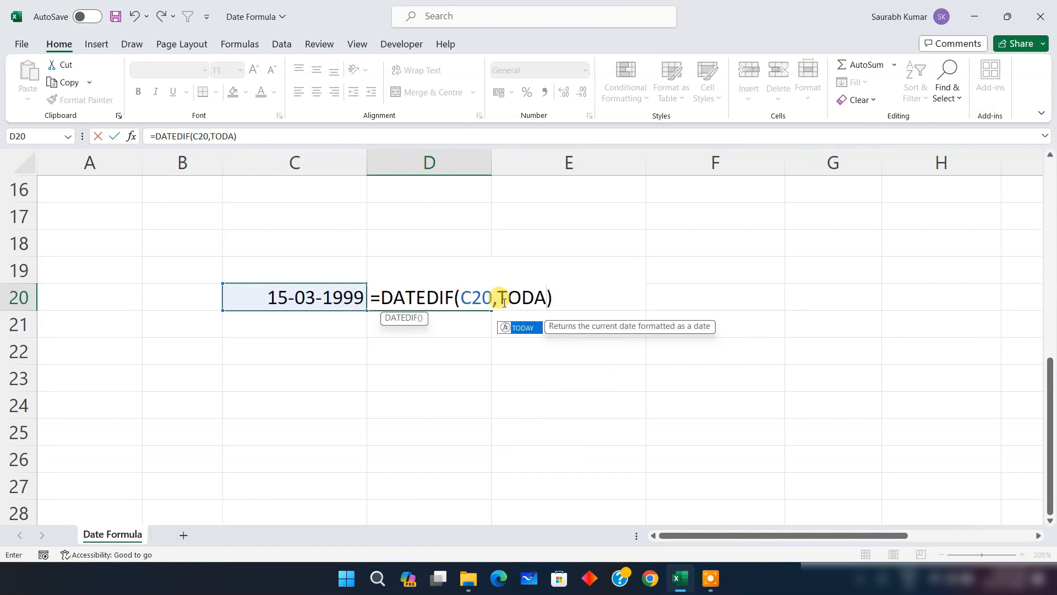
{"action": "type", "text": "()"}
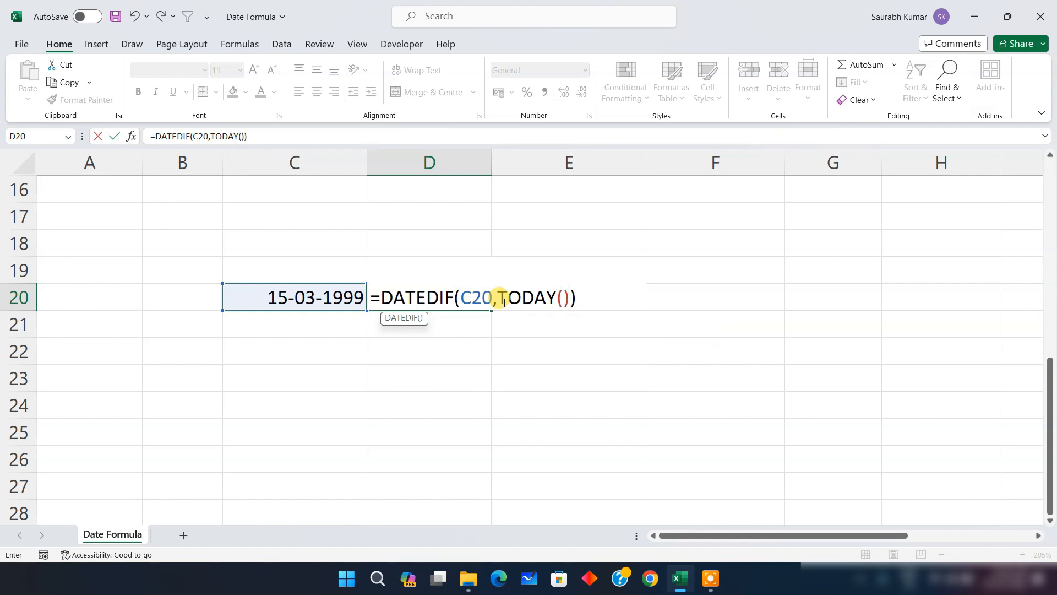
{"action": "type", "text": ",\"Y\""}
{"action": "key", "text": "Return"}
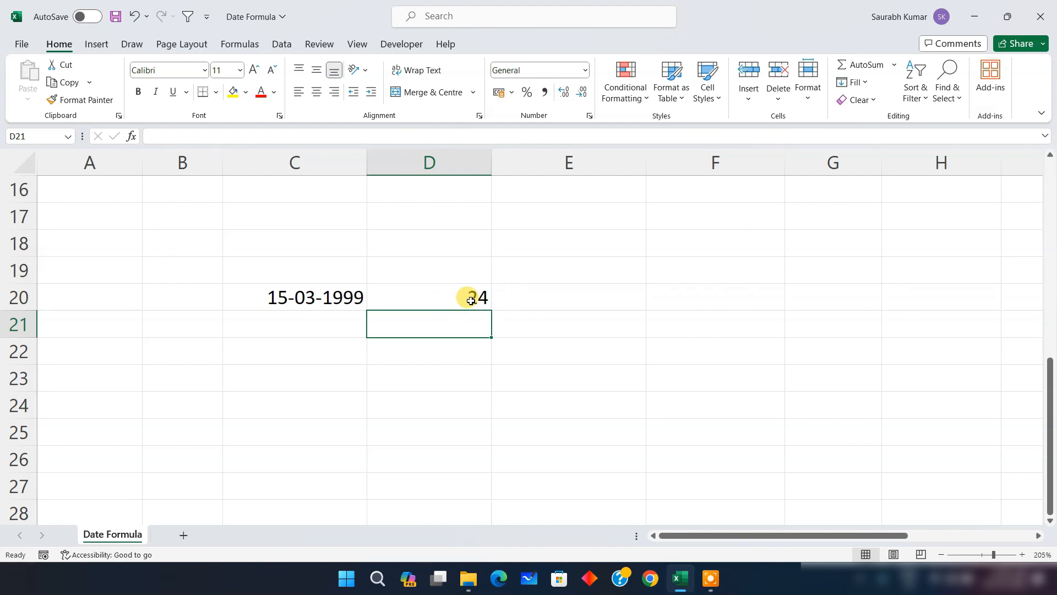
Append &"Years" to the DATEDIF formula in D20 and commit the formula
{"action": "double_click", "coordinate": [471, 300]}
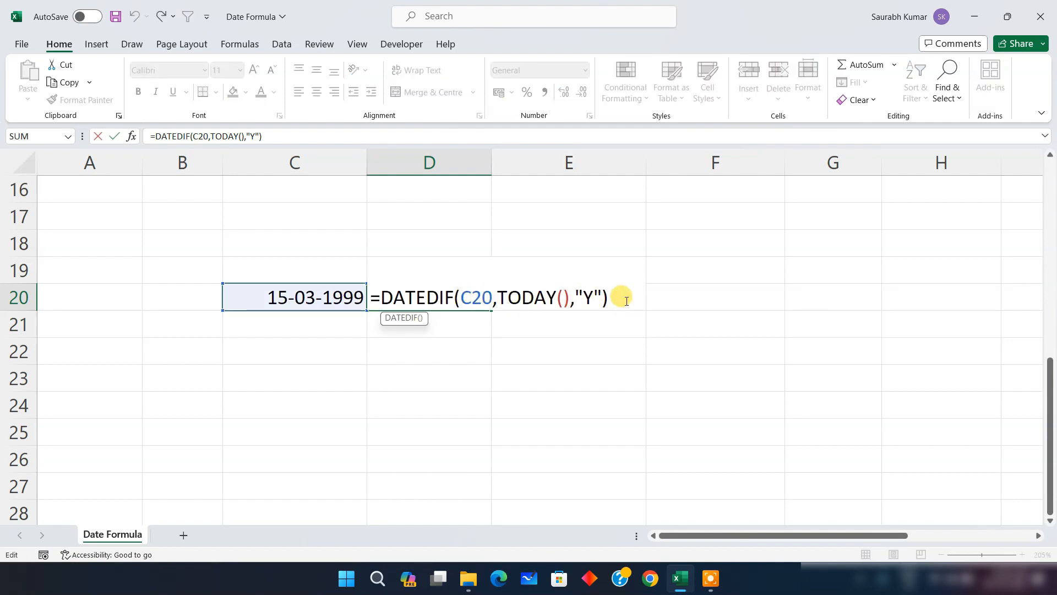
{"action": "left_click", "coordinate": [628, 299]}
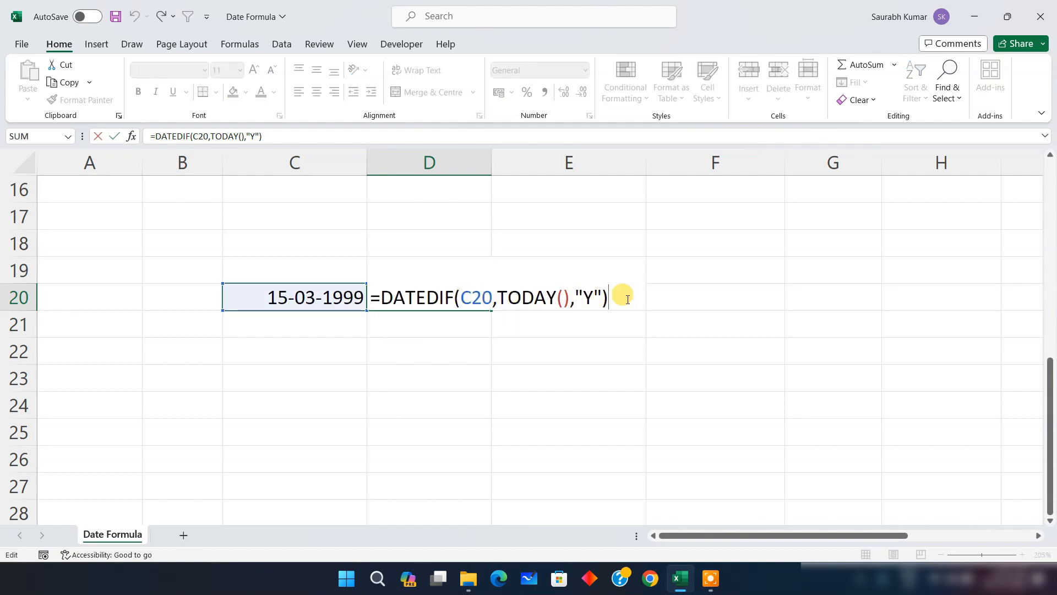
{"action": "type", "text": "&"}
{"action": "type", "text": "\"Ye"}
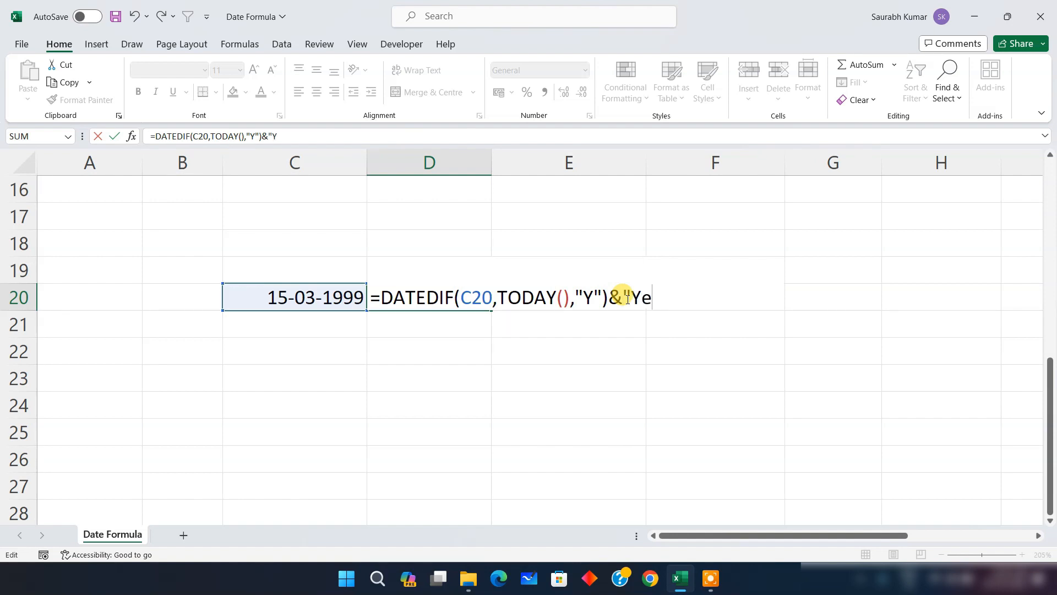
{"action": "type", "text": "ars\")"}
{"action": "key", "text": "Return"}
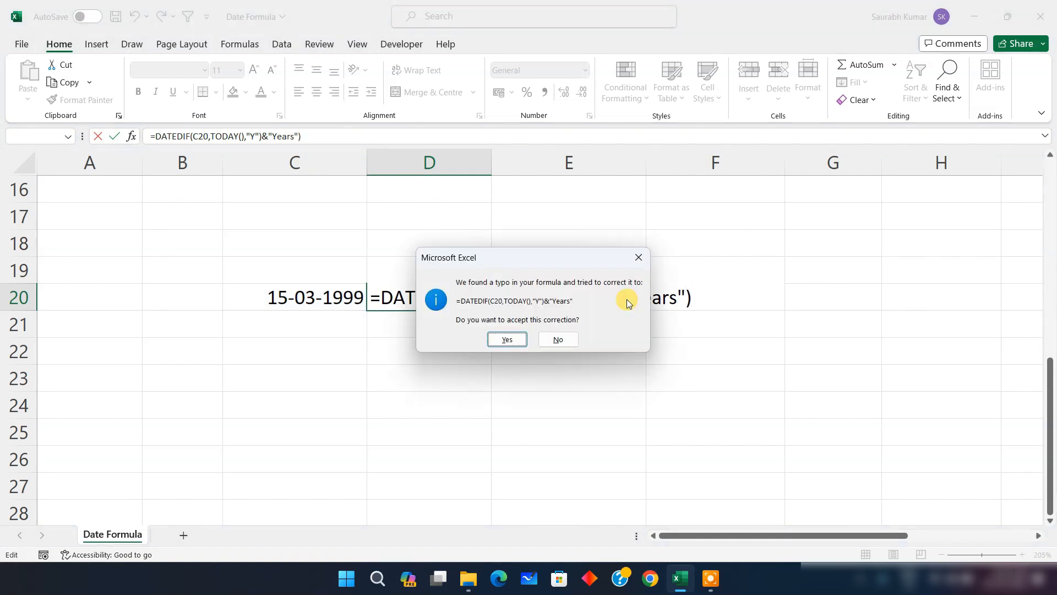
{"action": "key", "text": "Return"}
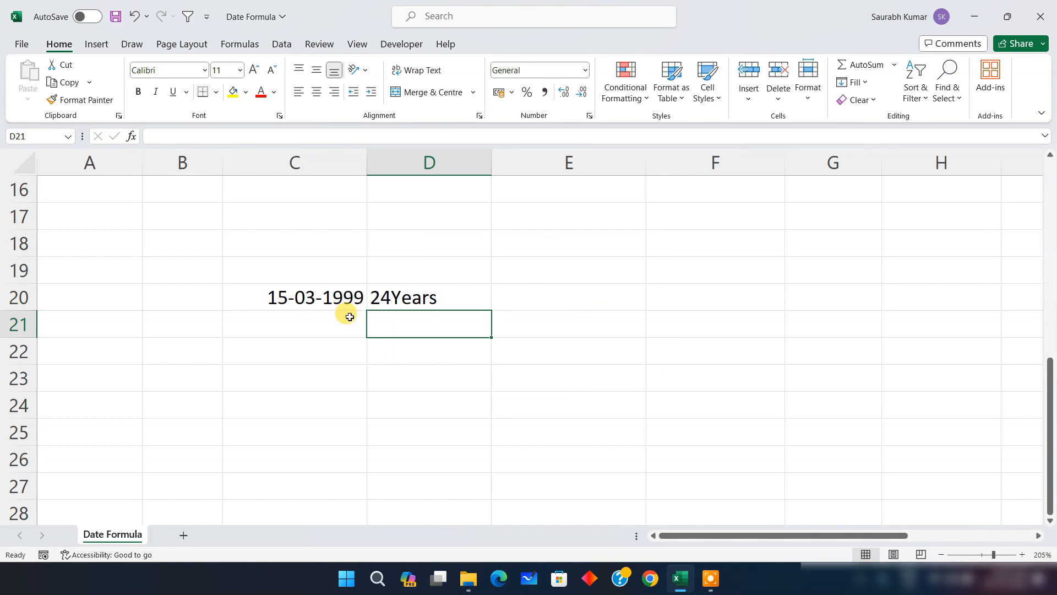
Insert a space before Years inside the quoted label of the D20 formula
{"action": "double_click", "coordinate": [391, 297]}
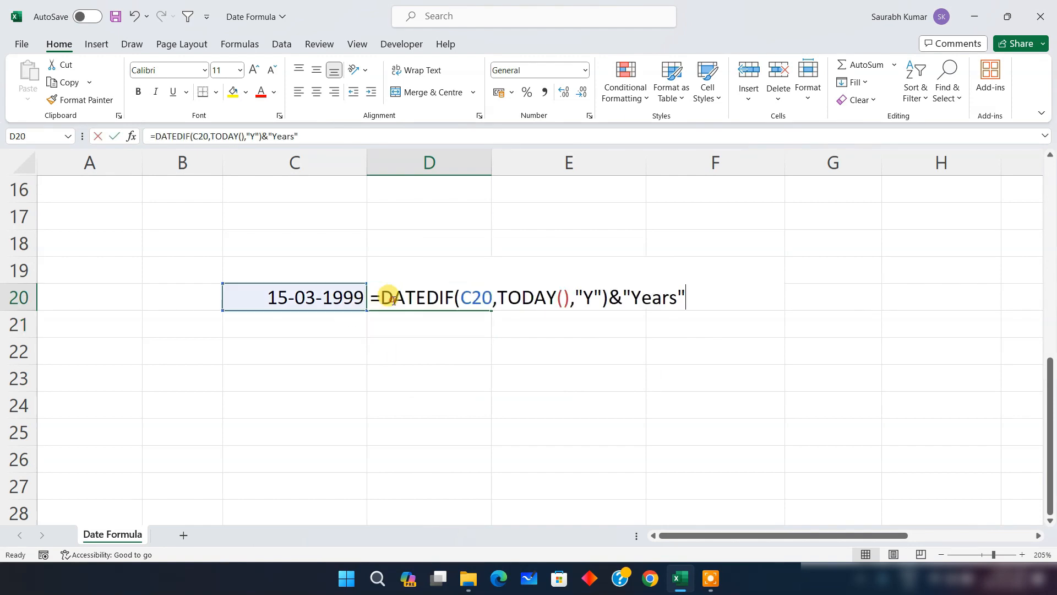
{"action": "left_click", "coordinate": [633, 295]}
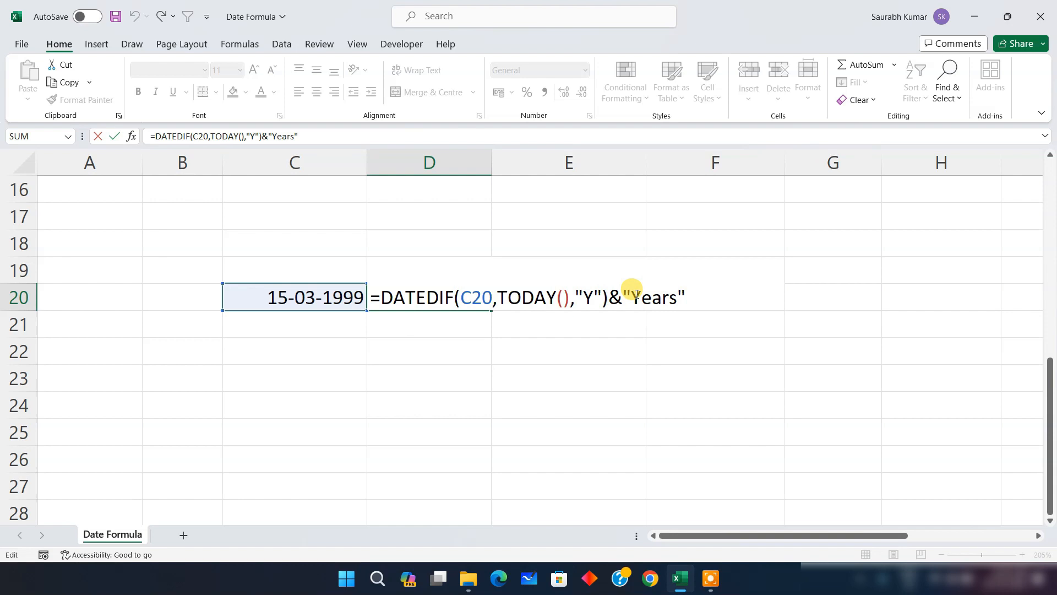
{"action": "key", "text": "Return"}
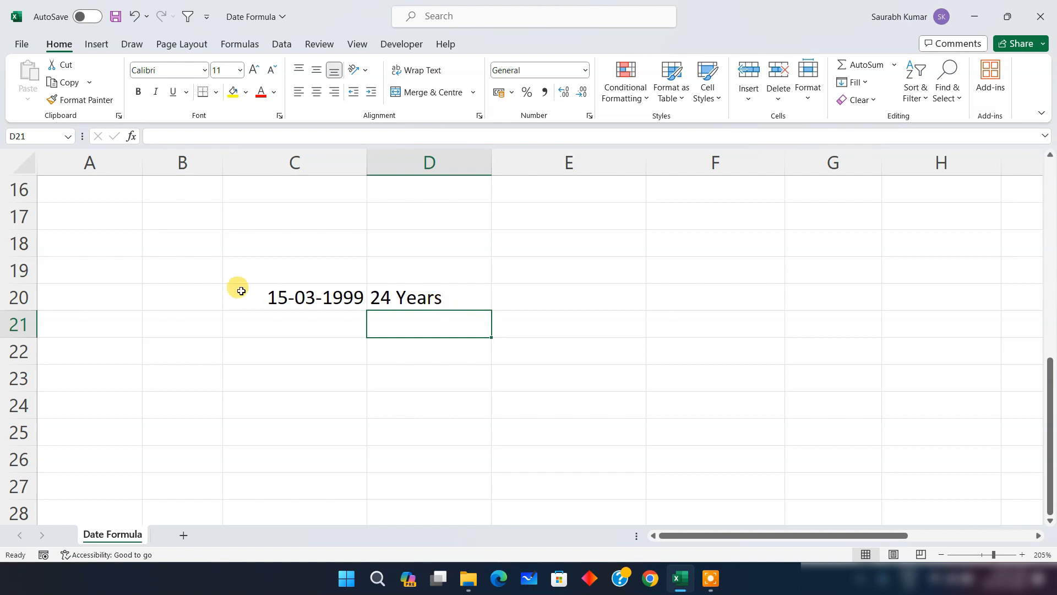
Extend the D20 formula with a comma separator by adding &","& after the " Years" label
{"action": "left_click", "coordinate": [280, 300]}
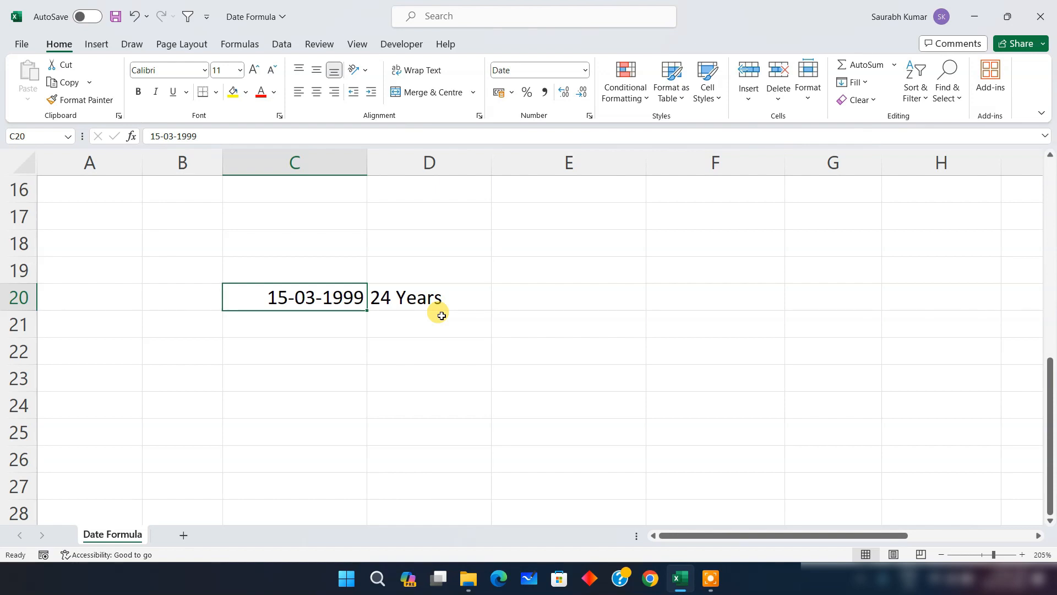
{"action": "double_click", "coordinate": [432, 296]}
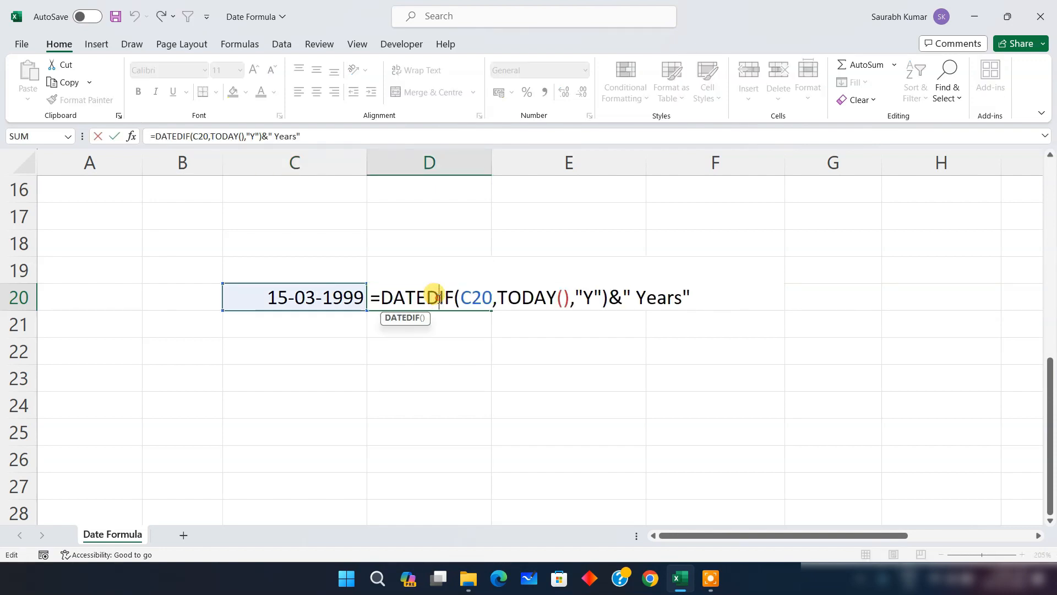
{"action": "left_click", "coordinate": [706, 290]}
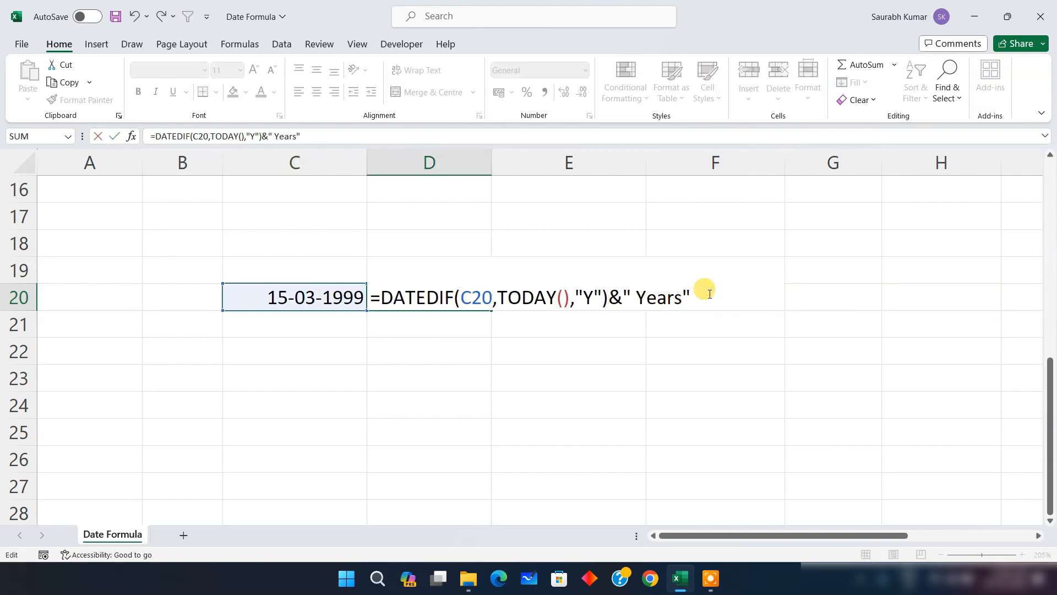
{"action": "type", "text": "&\"\""}
{"action": "key", "text": "BackSpace"}
{"action": "type", "text": ",\""}
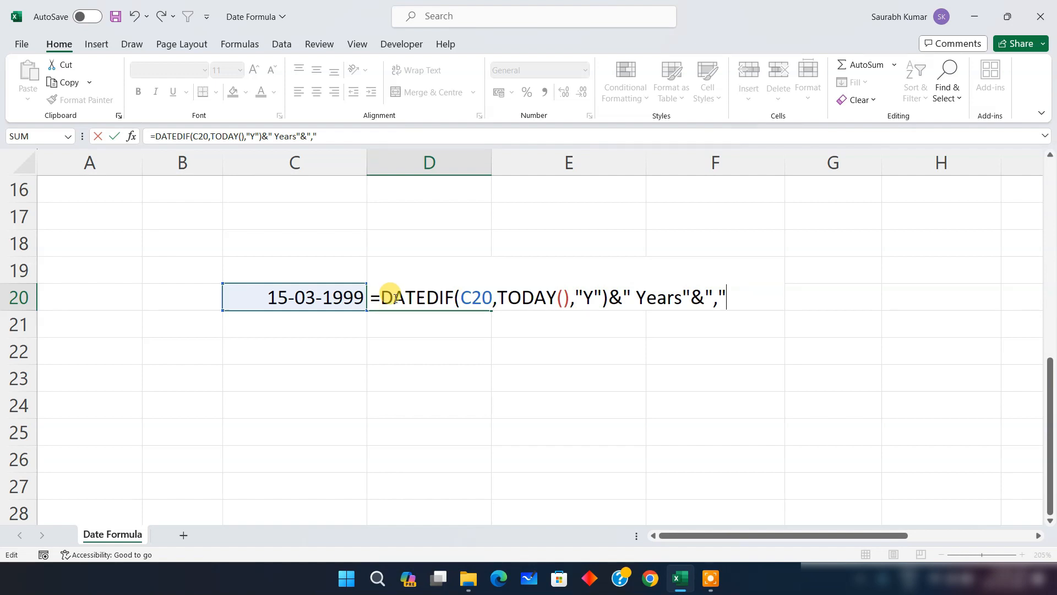
{"action": "type", "text": "&"}
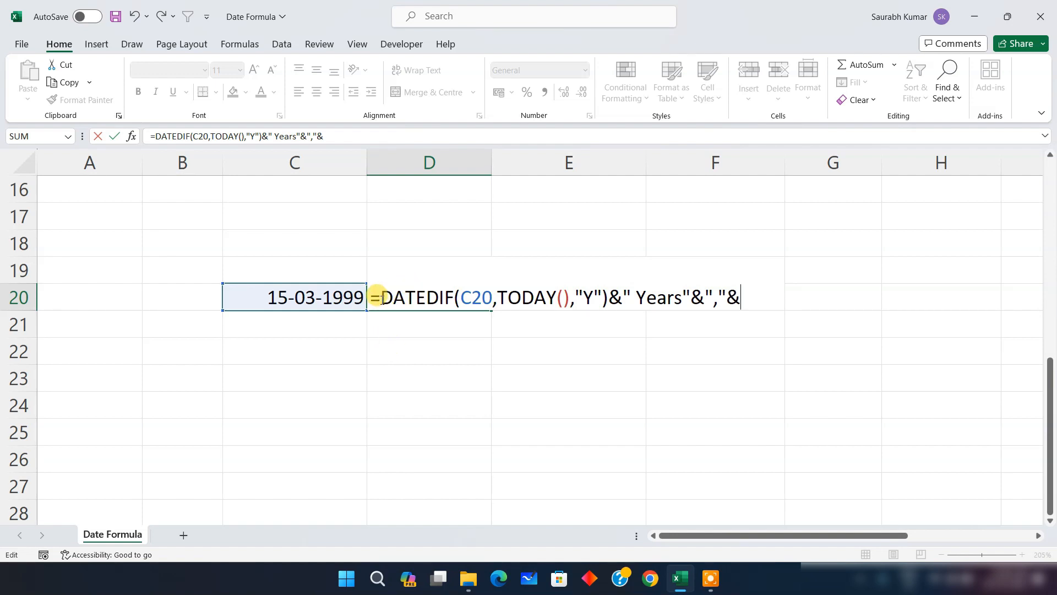
Duplicate the whole DATEDIF expression, including its label and separator, at the end of the D20 formula
{"action": "left_click_drag", "start_coordinate": [380, 298], "coordinate": [739, 306]}
{"action": "key", "text": "ctrl+c"}
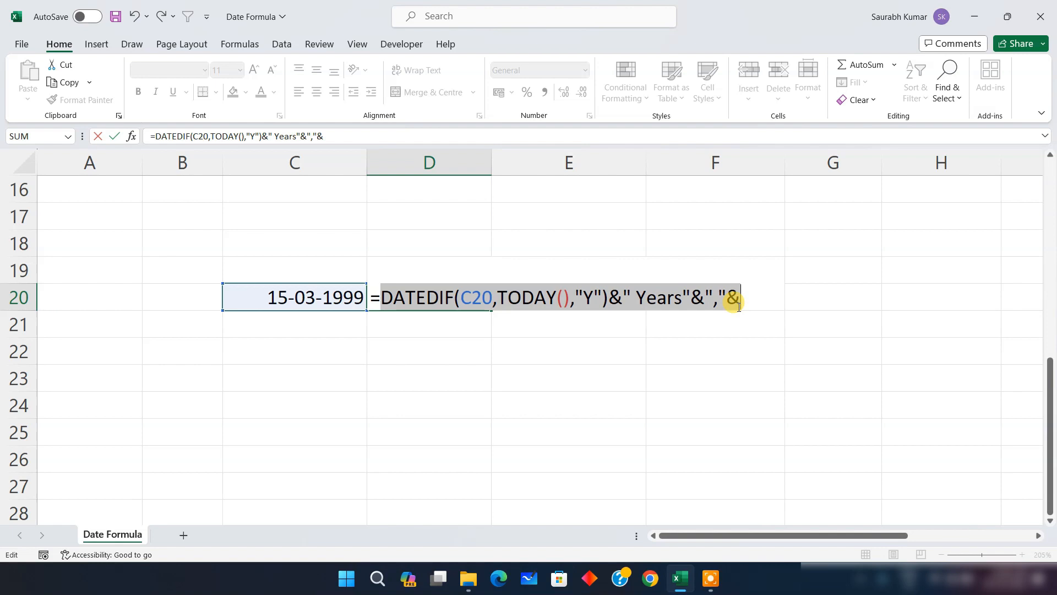
{"action": "left_click", "coordinate": [753, 297]}
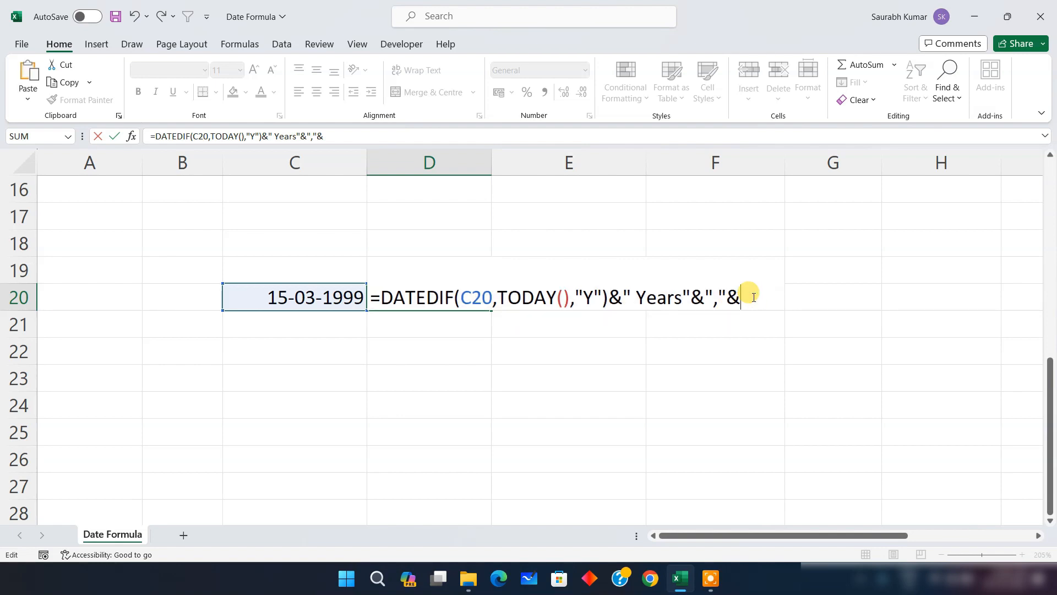
{"action": "key", "text": "ctrl+v"}
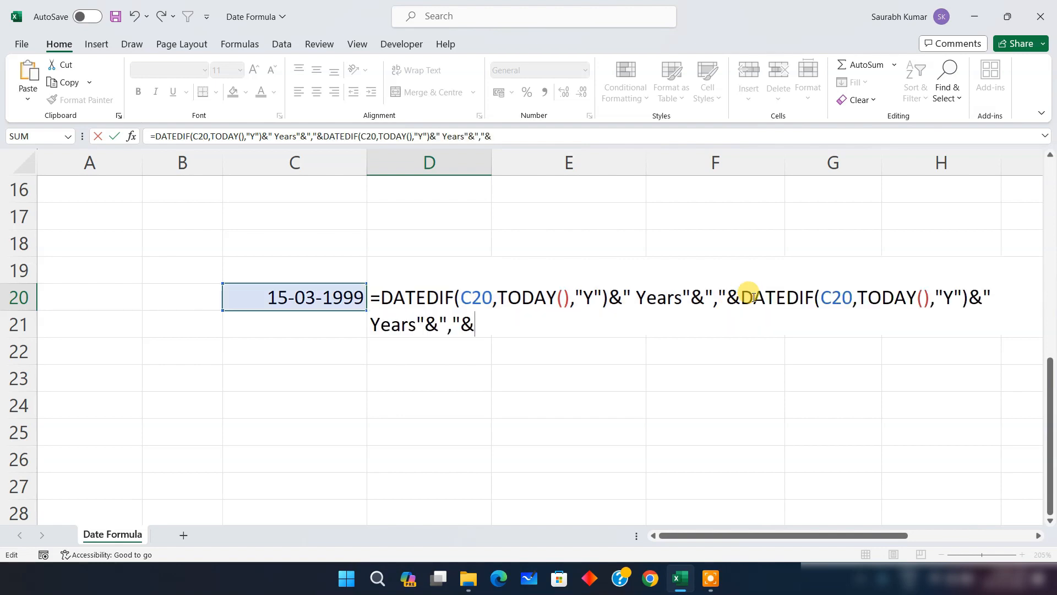
Change the label of the second DATEDIF part in D20 to " Months" and remove the formula's trailing &
{"action": "left_click", "coordinate": [747, 299]}
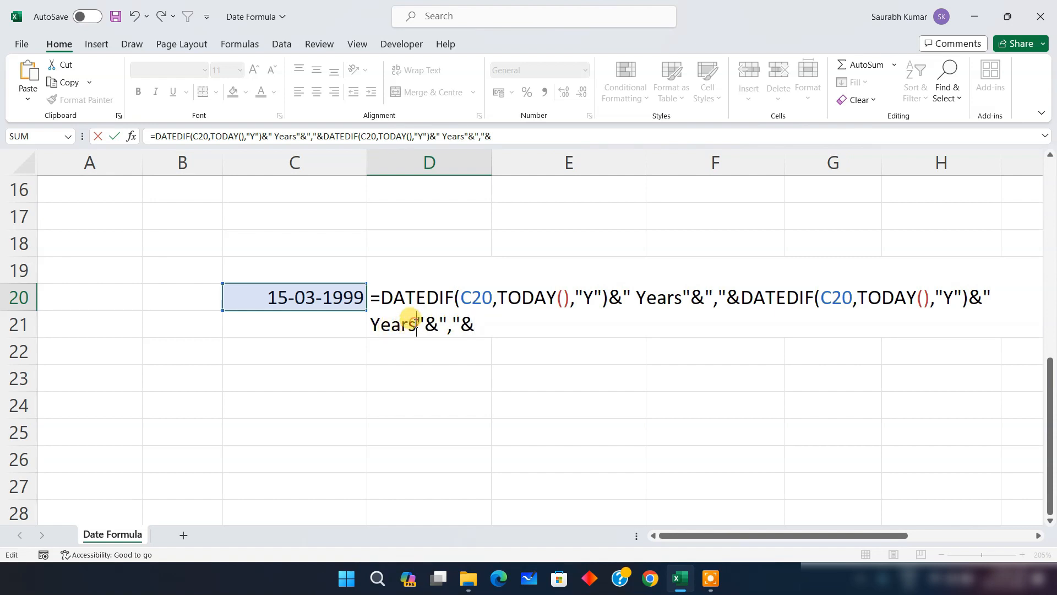
{"action": "key", "text": "BackSpace"}
{"action": "key", "text": "BackSpace"}
{"action": "key", "text": "BackSpace"}
{"action": "key", "text": "BackSpace"}
{"action": "key", "text": "BackSpace"}
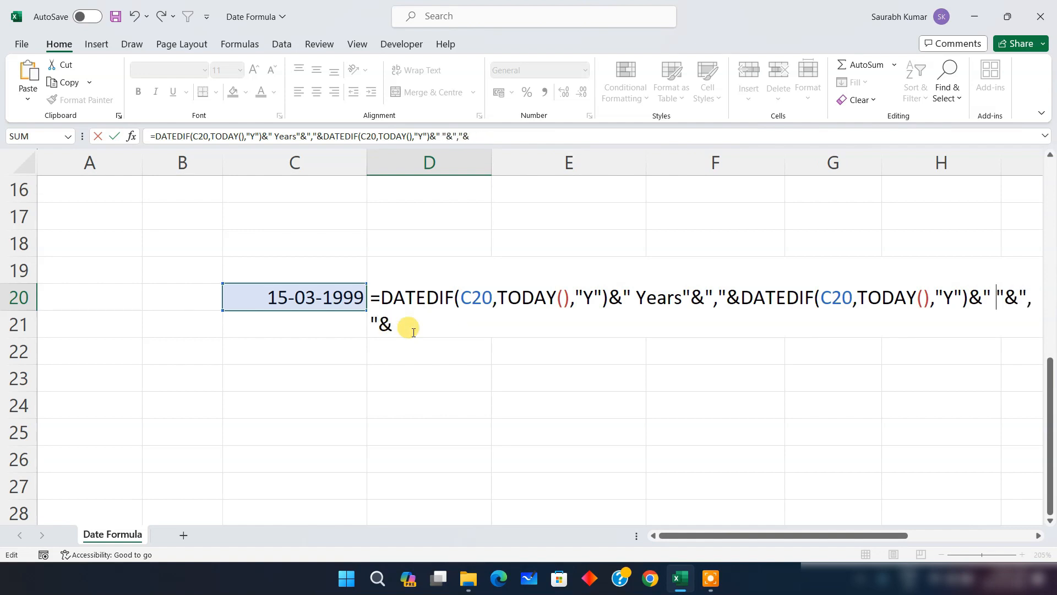
{"action": "type", "text": "m"}
{"action": "key", "text": "BackSpace"}
{"action": "type", "text": "Months"}
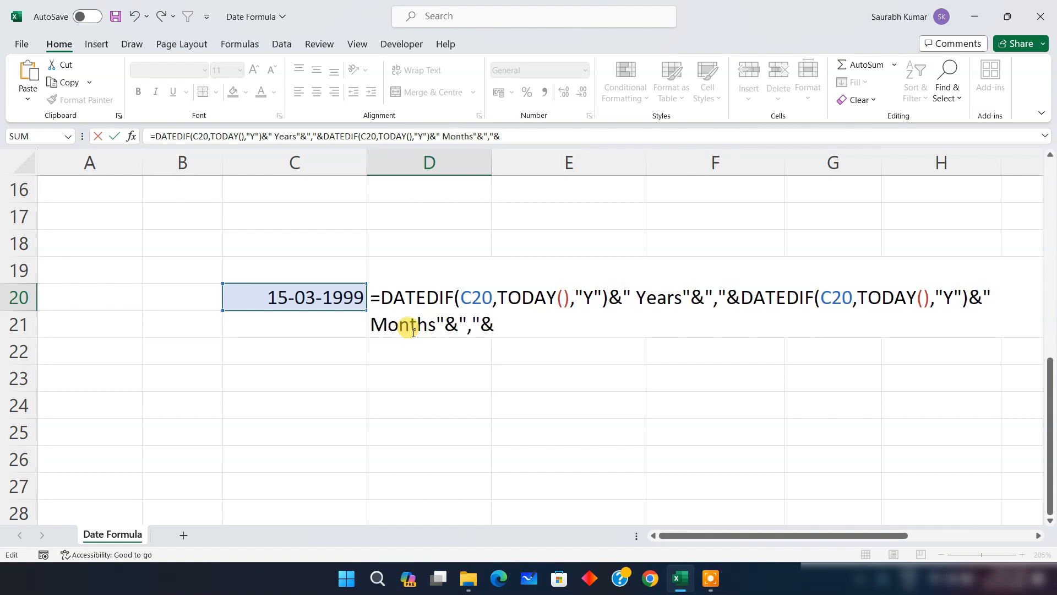
{"action": "left_click", "coordinate": [498, 325]}
{"action": "key", "text": "BackSpace"}
{"action": "key", "text": "Return"}
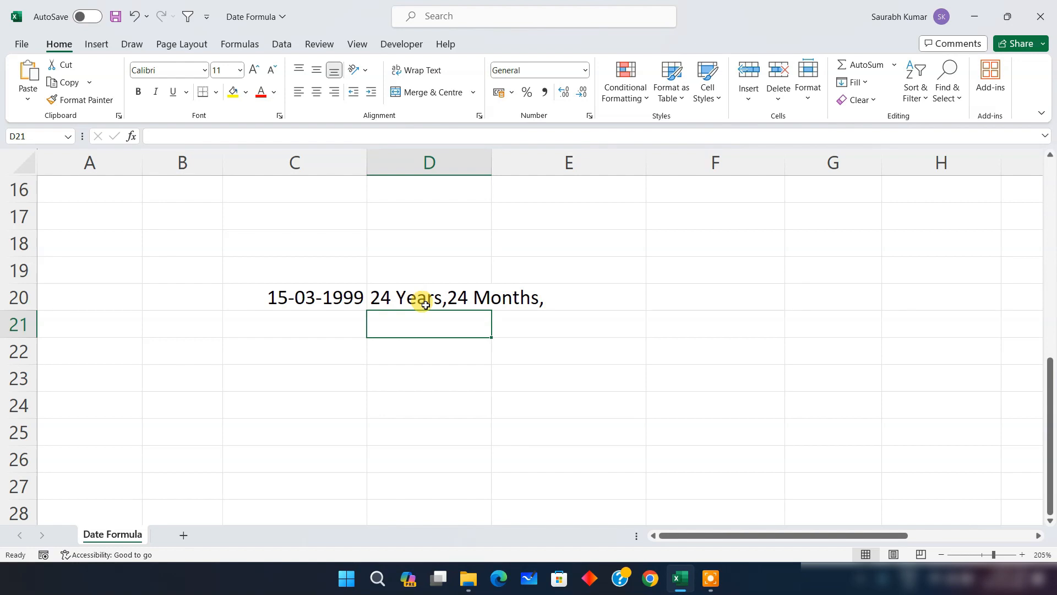
Set the unit of the second DATEDIF in the D20 formula to "M"
{"action": "double_click", "coordinate": [472, 299]}
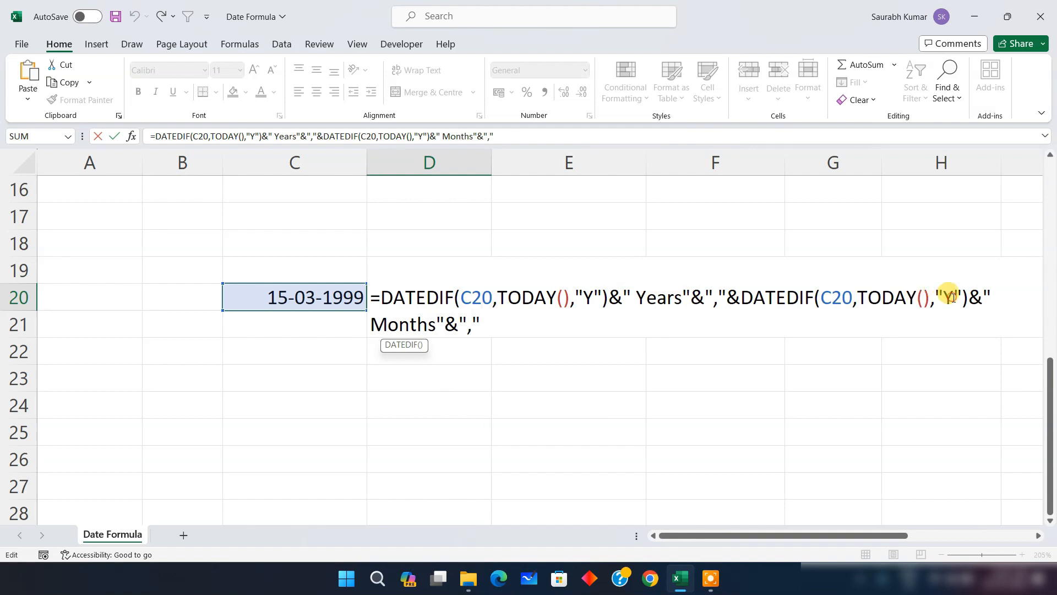
{"action": "left_click", "coordinate": [953, 298]}
{"action": "key", "text": "BackSpace"}
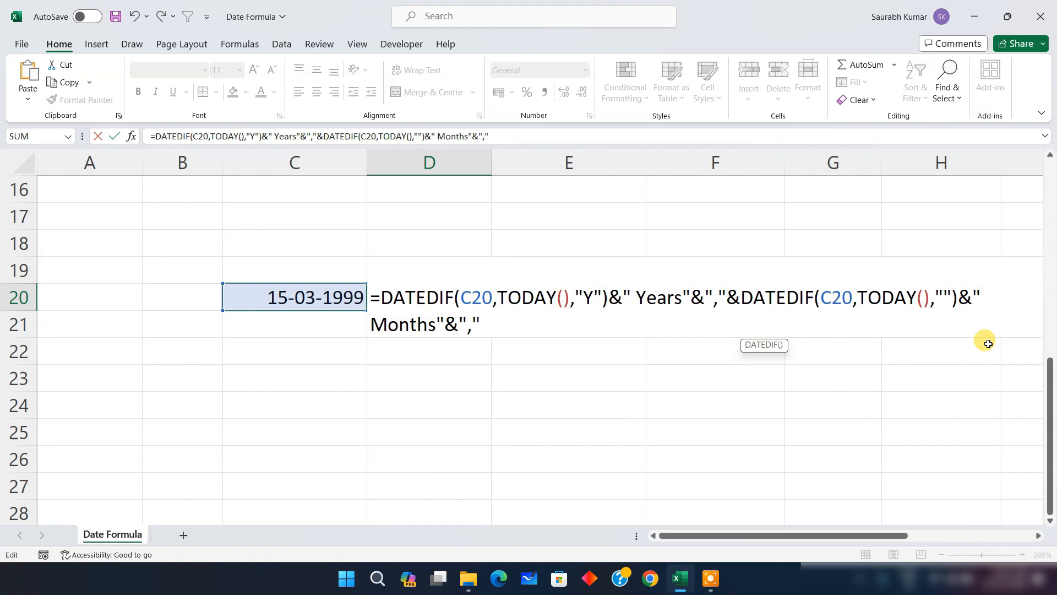
{"action": "type", "text": "m"}
{"action": "key", "text": "BackSpace"}
{"action": "type", "text": "m"}
{"action": "key", "text": "BackSpace"}
{"action": "type", "text": "M"}
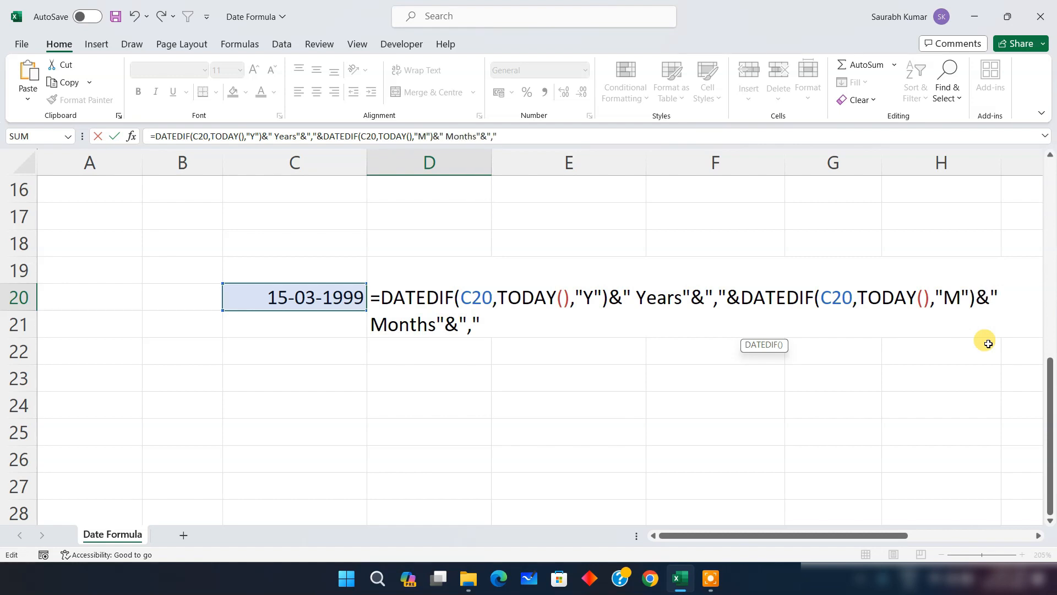
{"action": "key", "text": "Return"}
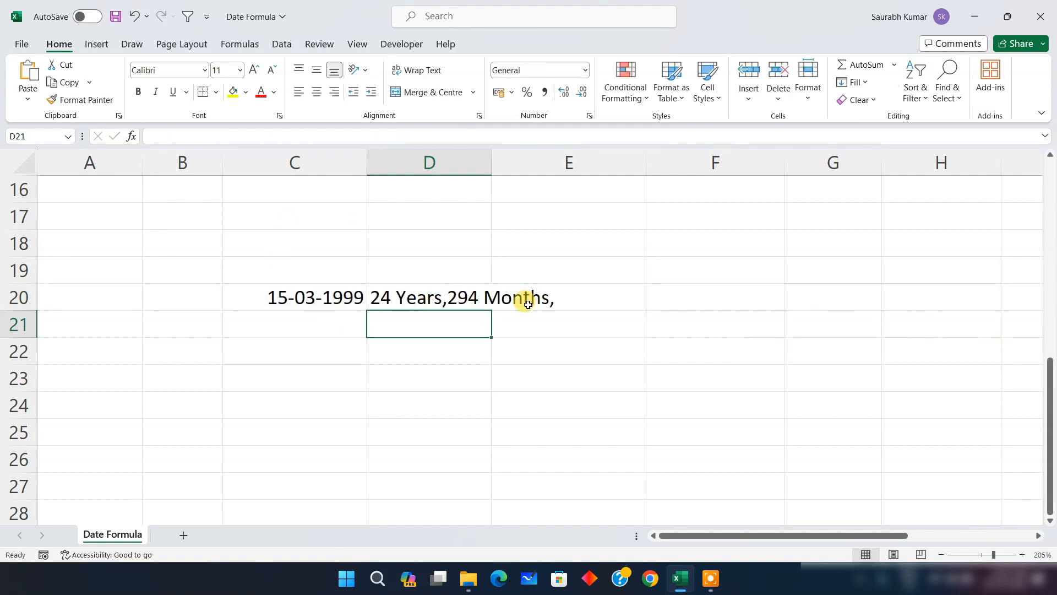
Change the unit of the second DATEDIF in the D20 formula to "YM"
{"action": "left_click", "coordinate": [309, 306]}
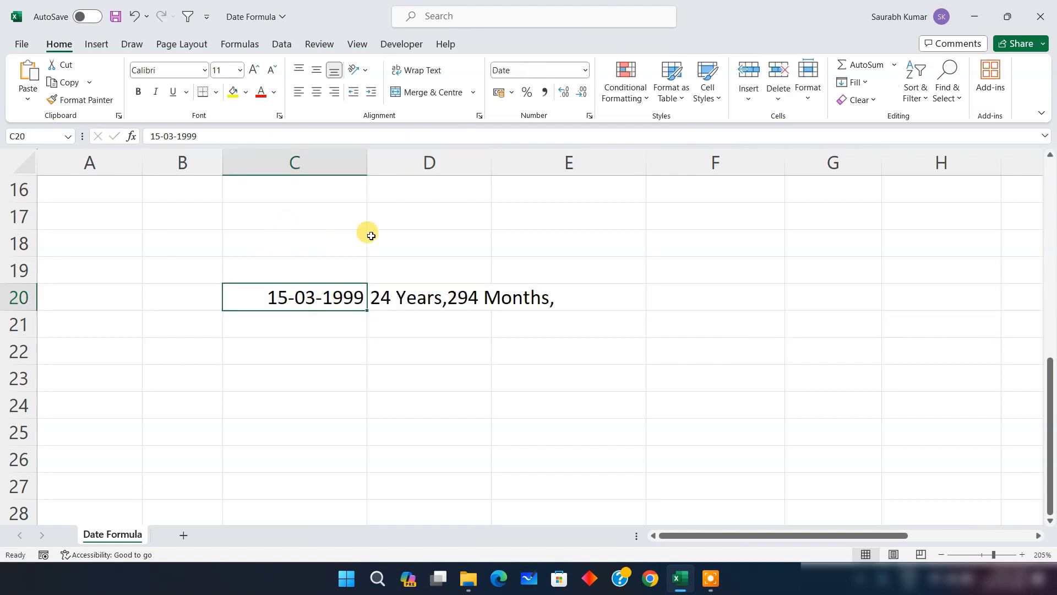
{"action": "double_click", "coordinate": [477, 306]}
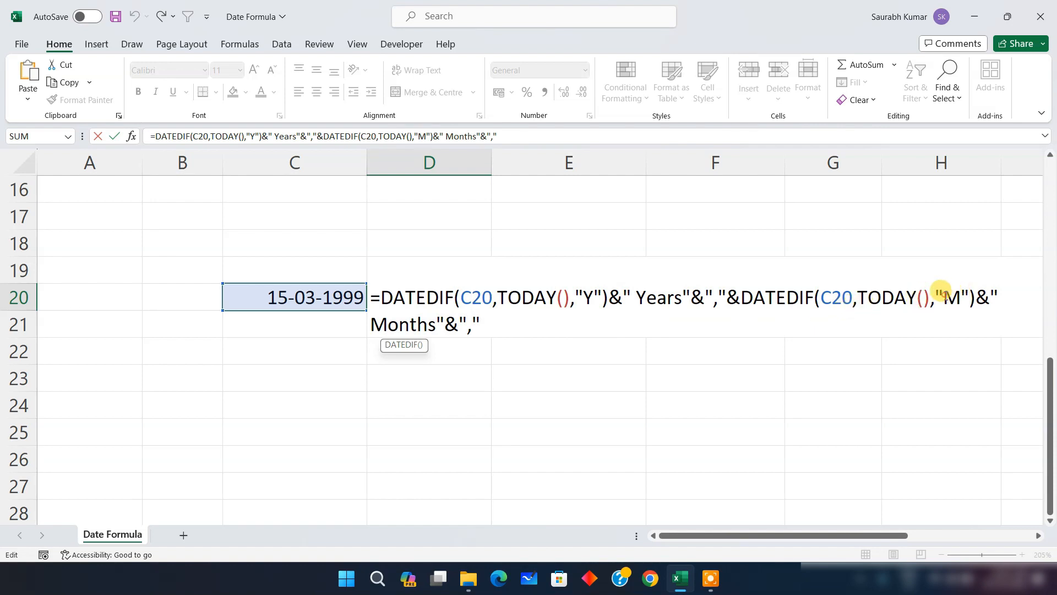
{"action": "left_click", "coordinate": [941, 295]}
{"action": "type", "text": "Y"}
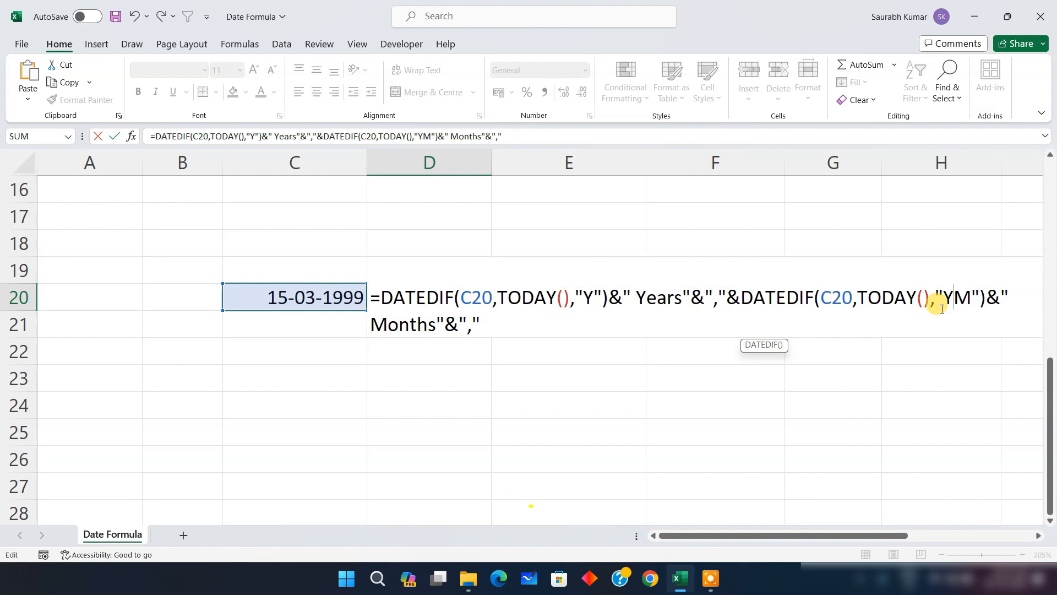
{"action": "key", "text": "Return"}
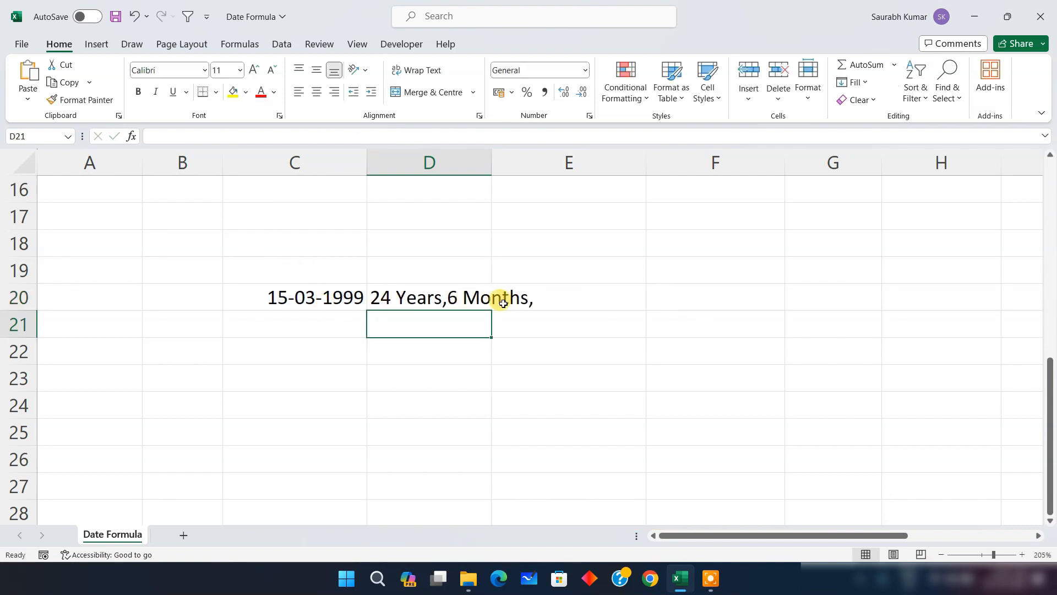
Append & and another copy of the DATEDIF expression with its " Years" label and separator to the end of the D20 formula
{"action": "double_click", "coordinate": [538, 295]}
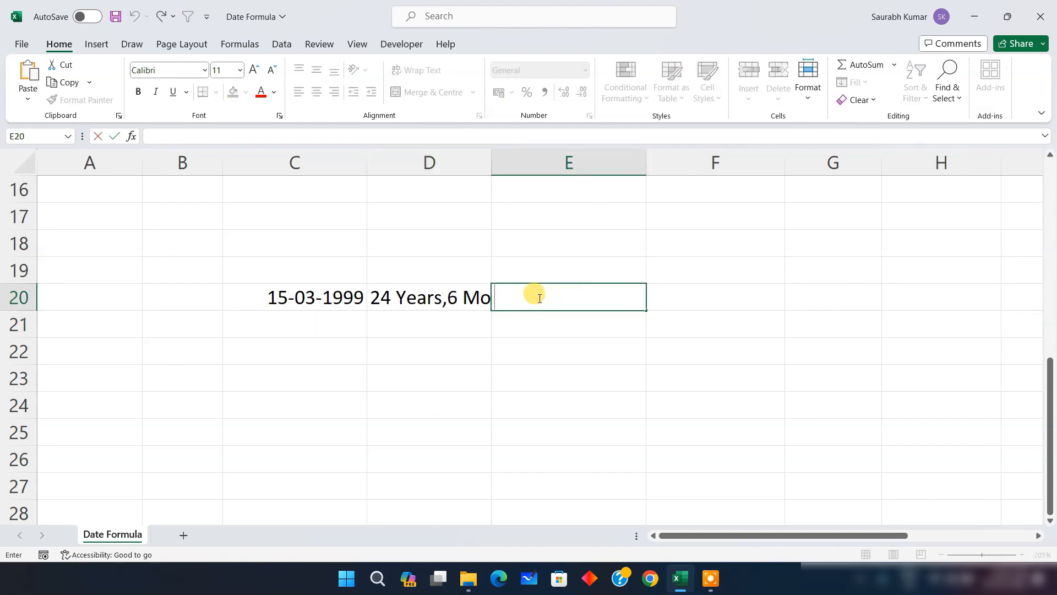
{"action": "double_click", "coordinate": [472, 296]}
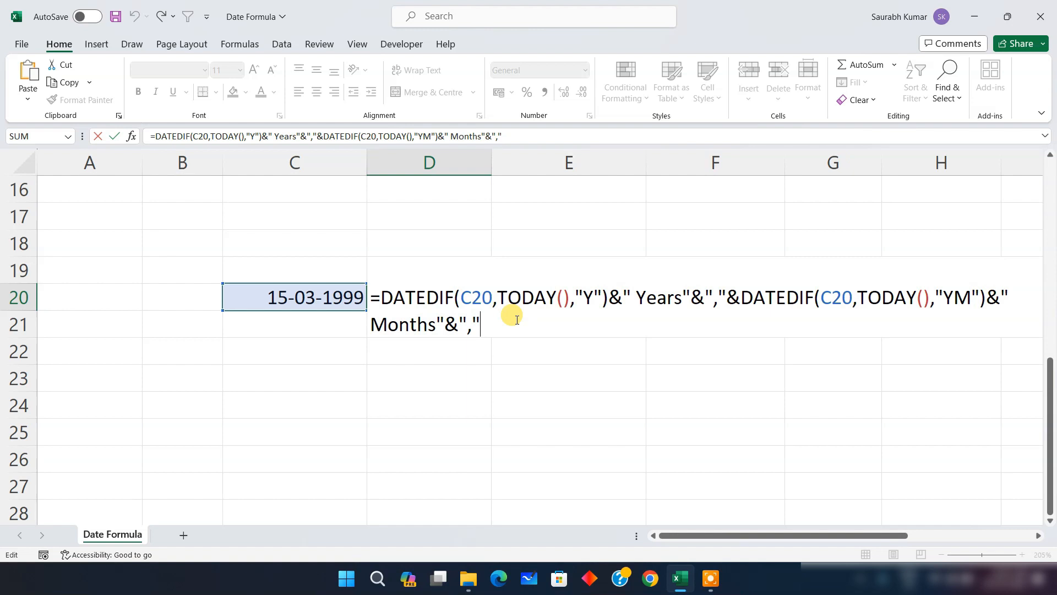
{"action": "type", "text": "&"}
{"action": "key", "text": "ctrl+v"}
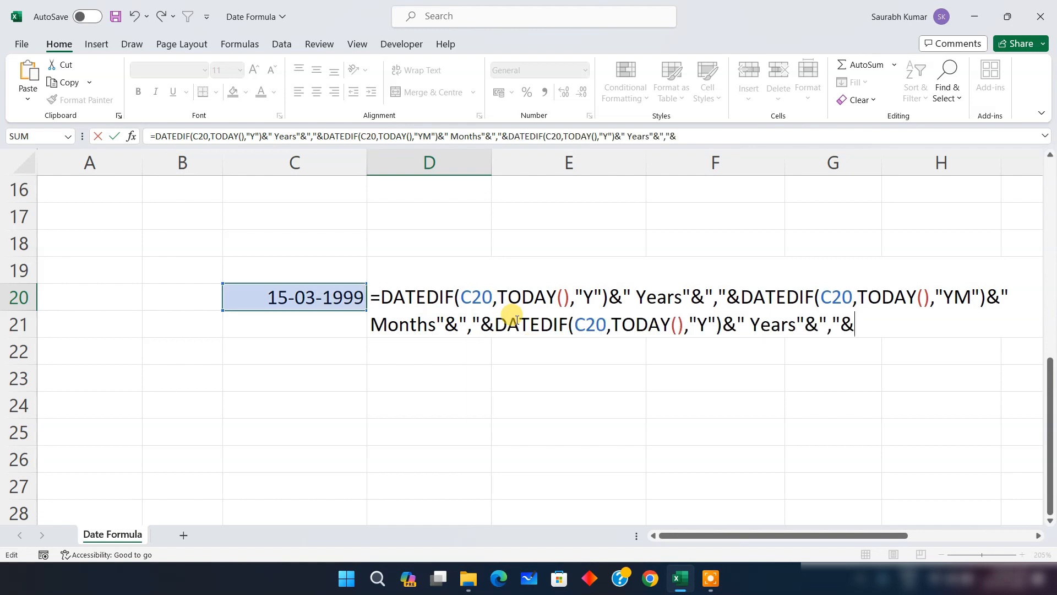
Remove the trailing comma separator from the D20 formula and change the third DATEDIF's label to " Days"
{"action": "key", "text": "BackSpace"}
{"action": "key", "text": "BackSpace"}
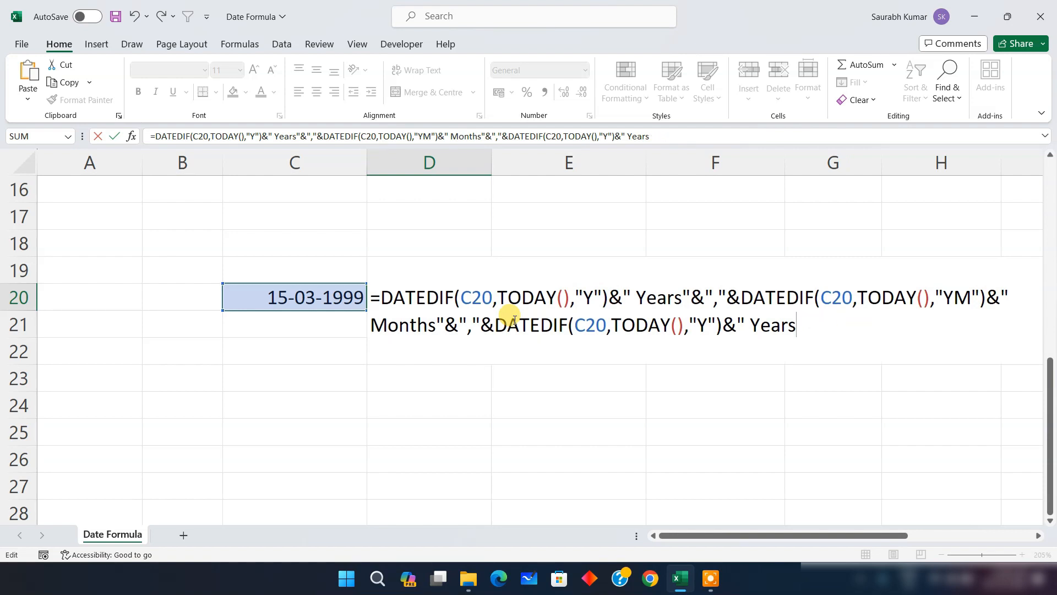
{"action": "key", "text": "BackSpace"}
{"action": "key", "text": "BackSpace"}
{"action": "key", "text": "BackSpace"}
{"action": "type", "text": "dAY"}
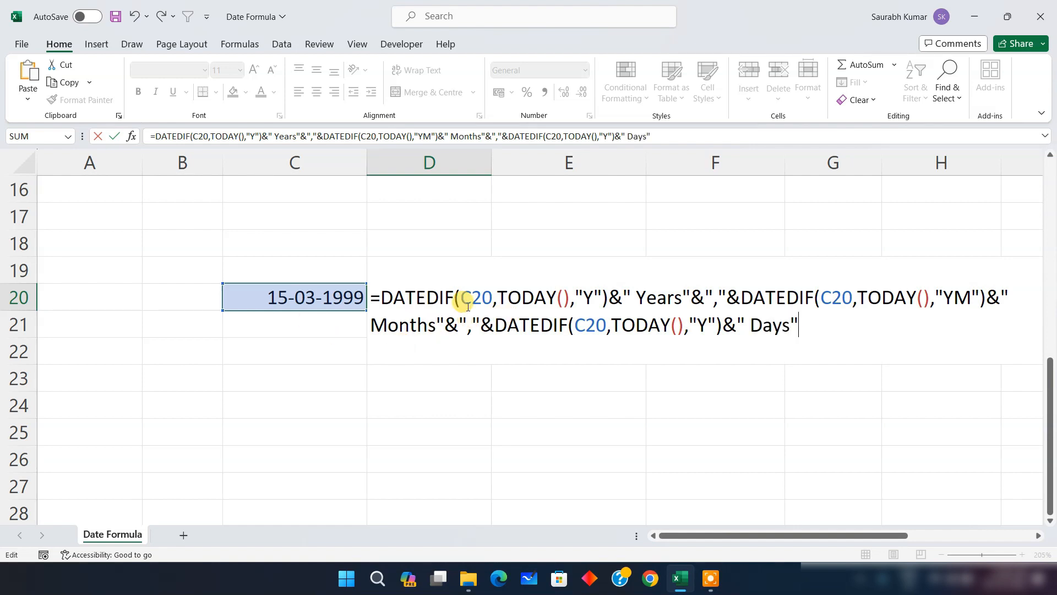
Set the unit of the third DATEDIF in the D20 formula to "D"
{"action": "left_click", "coordinate": [704, 327]}
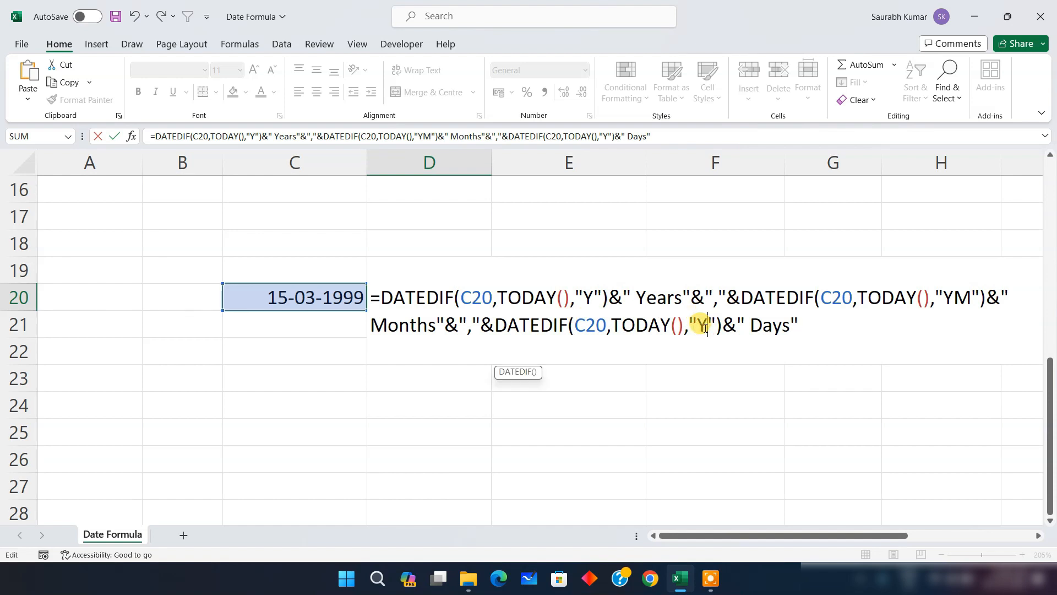
{"action": "key", "text": "BackSpace"}
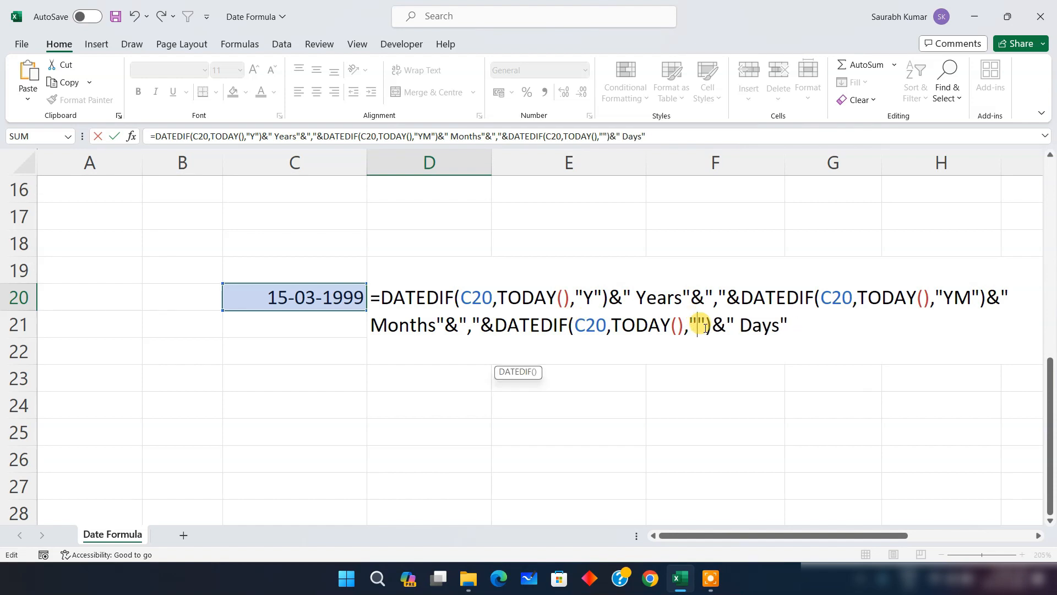
{"action": "type", "text": "D"}
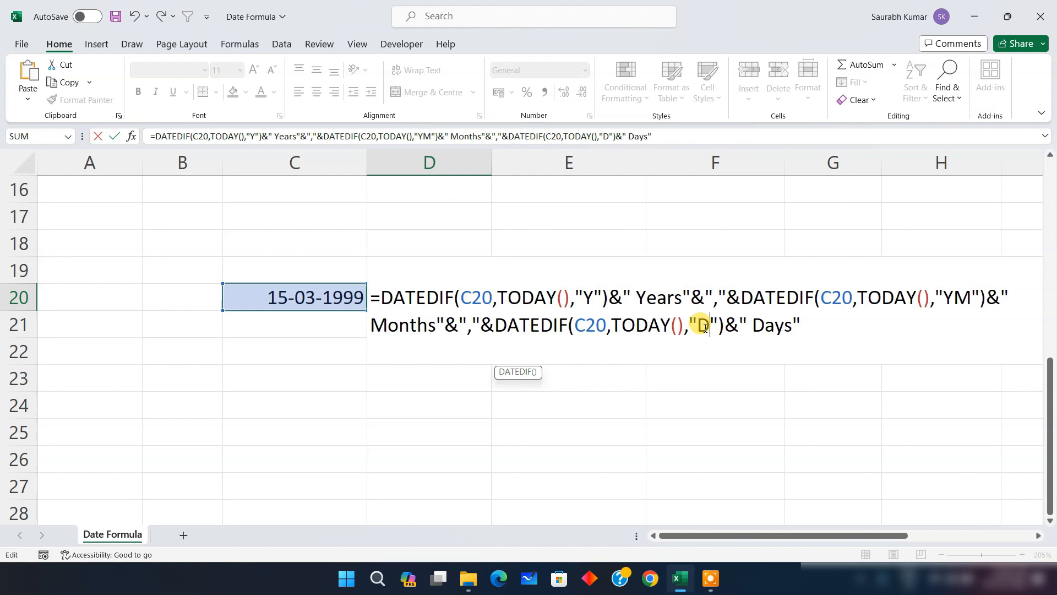
{"action": "key", "text": "Return"}
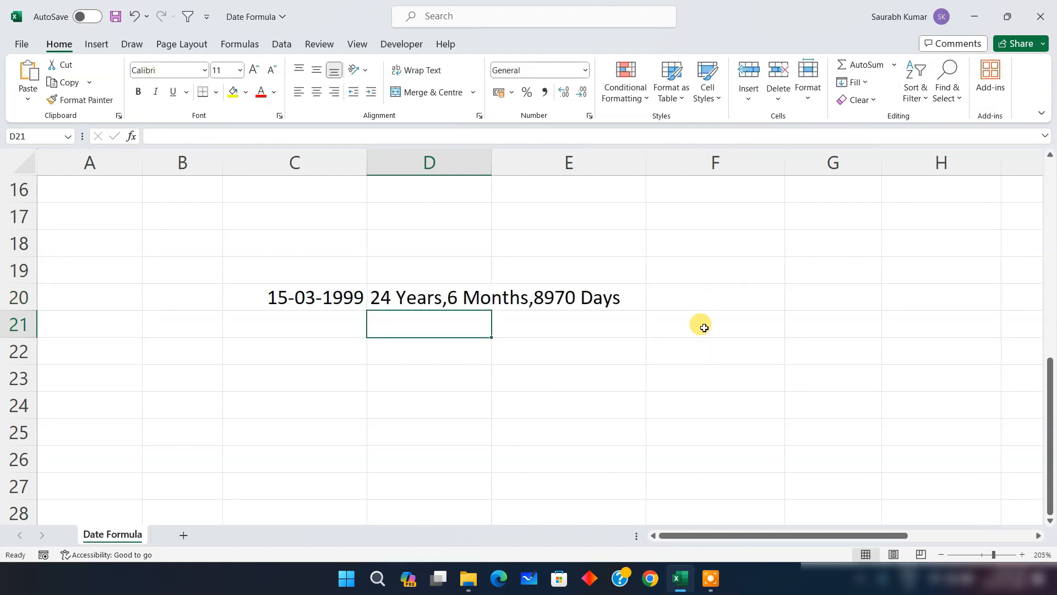
Change the unit of the third DATEDIF in the D20 formula to "MD" so it counts days excluding years and months
{"action": "left_click", "coordinate": [352, 298]}
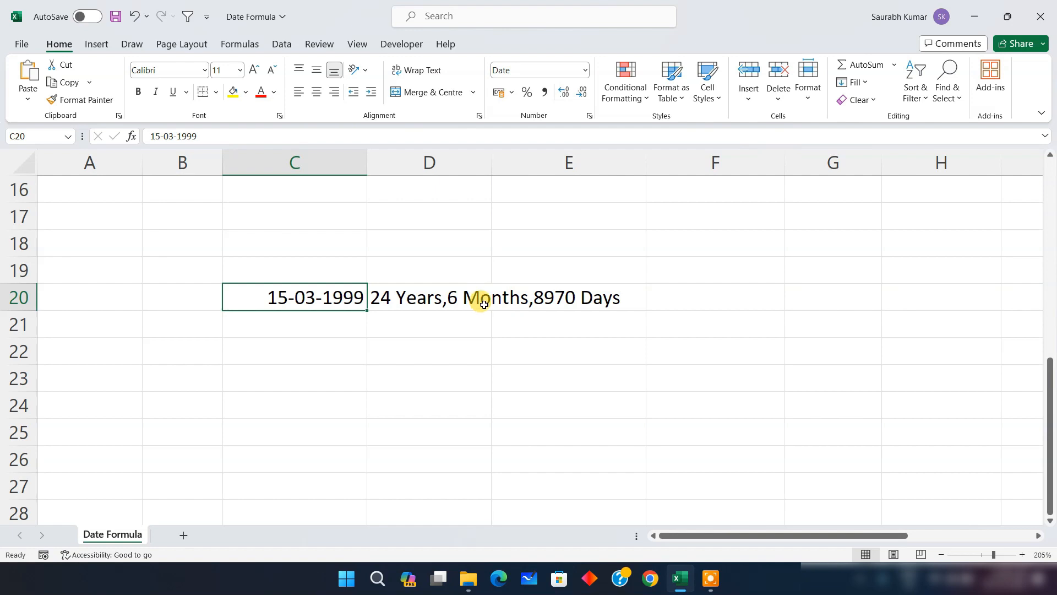
{"action": "double_click", "coordinate": [560, 299]}
{"action": "double_click", "coordinate": [465, 297]}
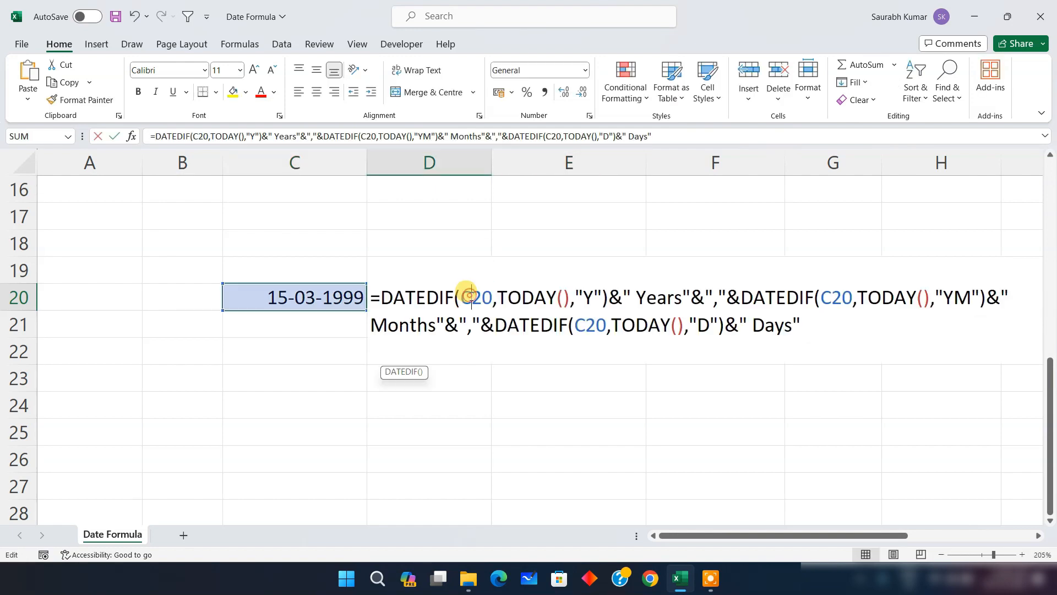
{"action": "left_click", "coordinate": [698, 323]}
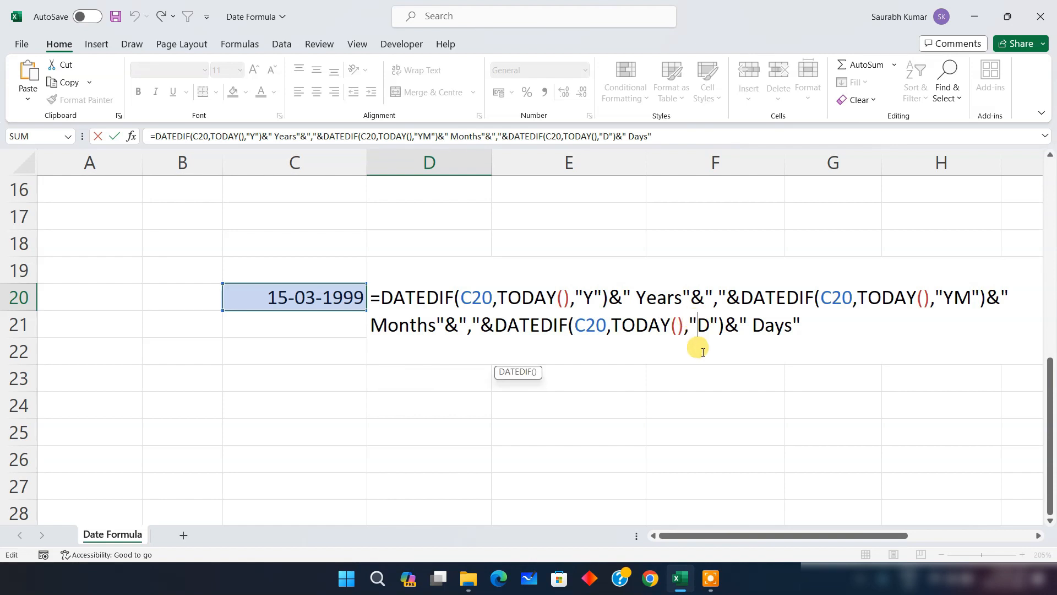
{"action": "type", "text": "M"}
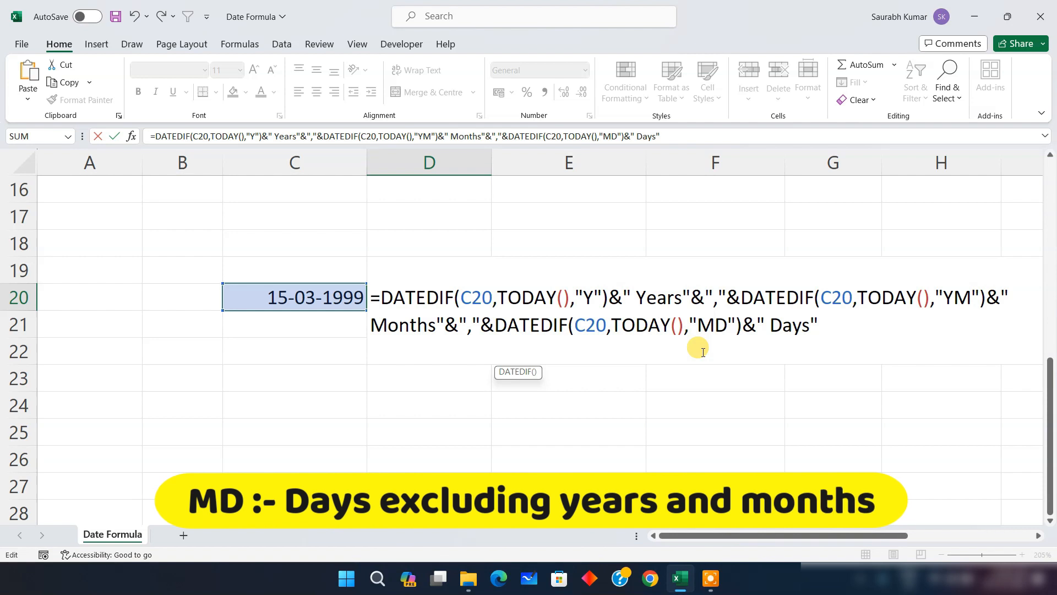
{"action": "key", "text": "Return"}
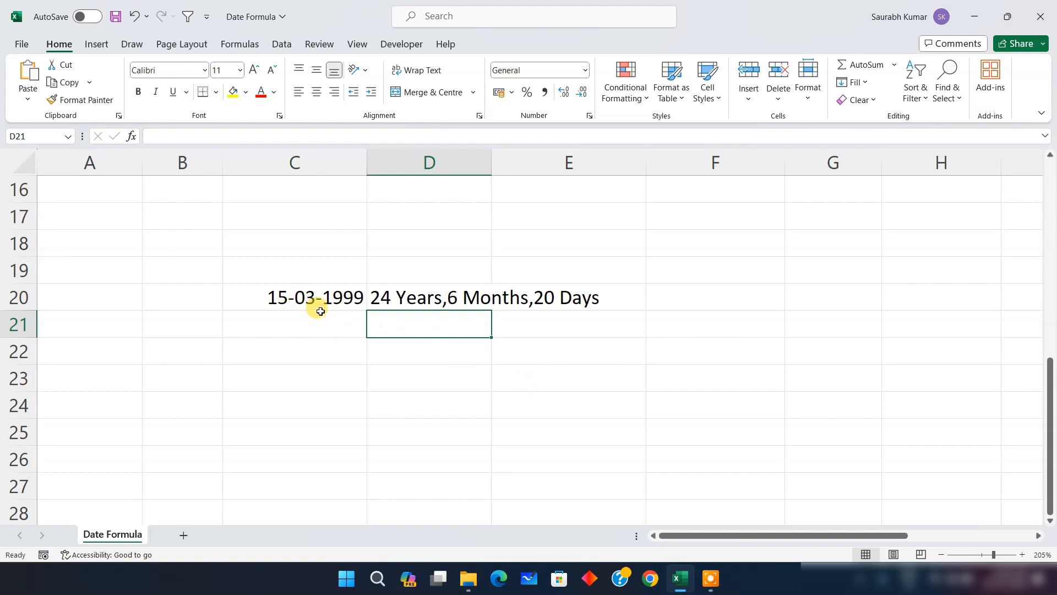
Change the year of the date of birth in C20 to test the age formula
{"action": "left_click", "coordinate": [278, 304]}
{"action": "double_click", "coordinate": [276, 295]}
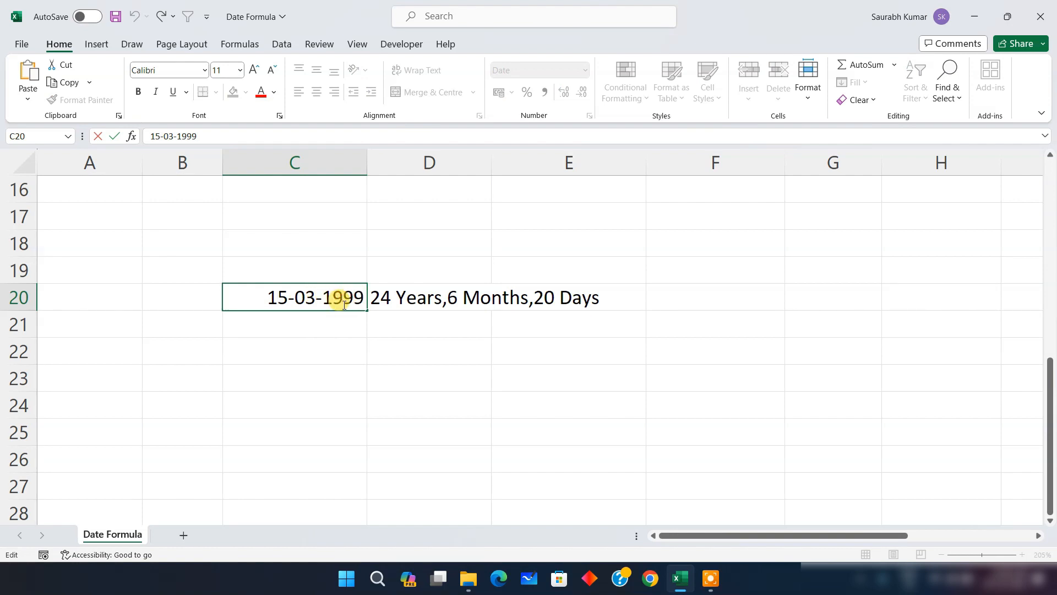
{"action": "key", "text": "BackSpace"}
{"action": "type", "text": "5"}
{"action": "key", "text": "Return"}
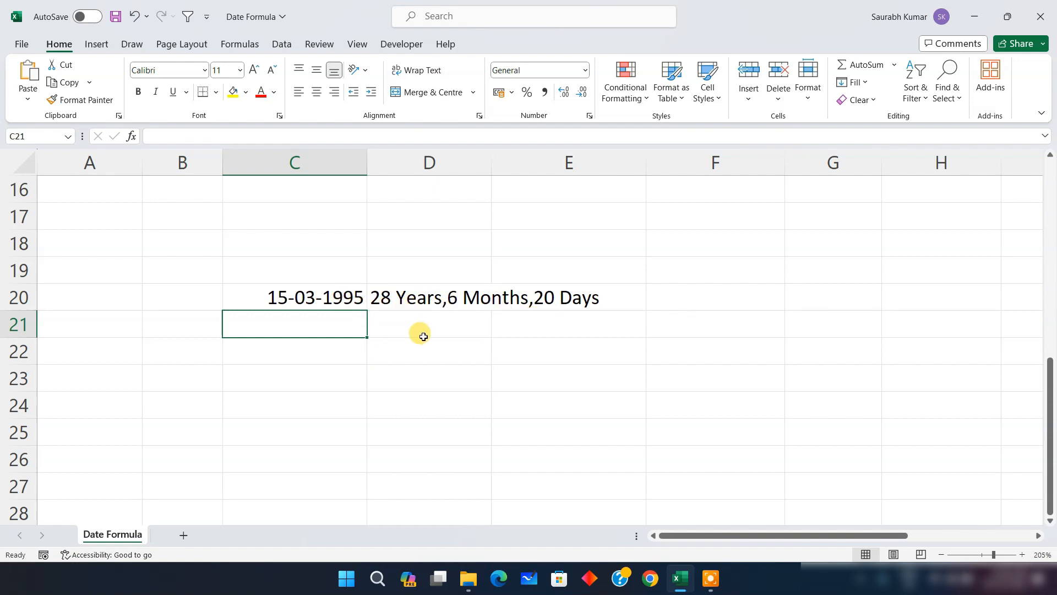
Clear the age example by deleting the contents of C19:E20
{"action": "left_click_drag", "start_coordinate": [236, 267], "coordinate": [554, 306]}
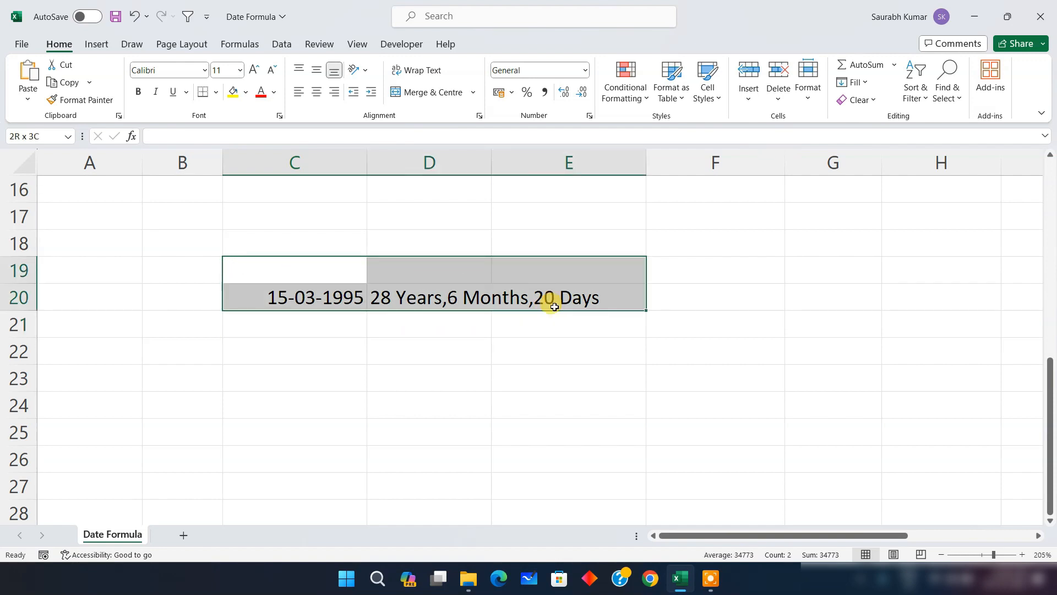
{"action": "key", "text": "Delete"}
Enter =DATEDIF(F2,TODAY(),"d") in G2 to count the days from the due date to today
{"action": "scroll", "coordinate": [606, 309], "scroll_direction": "up", "scroll_amount": 5}
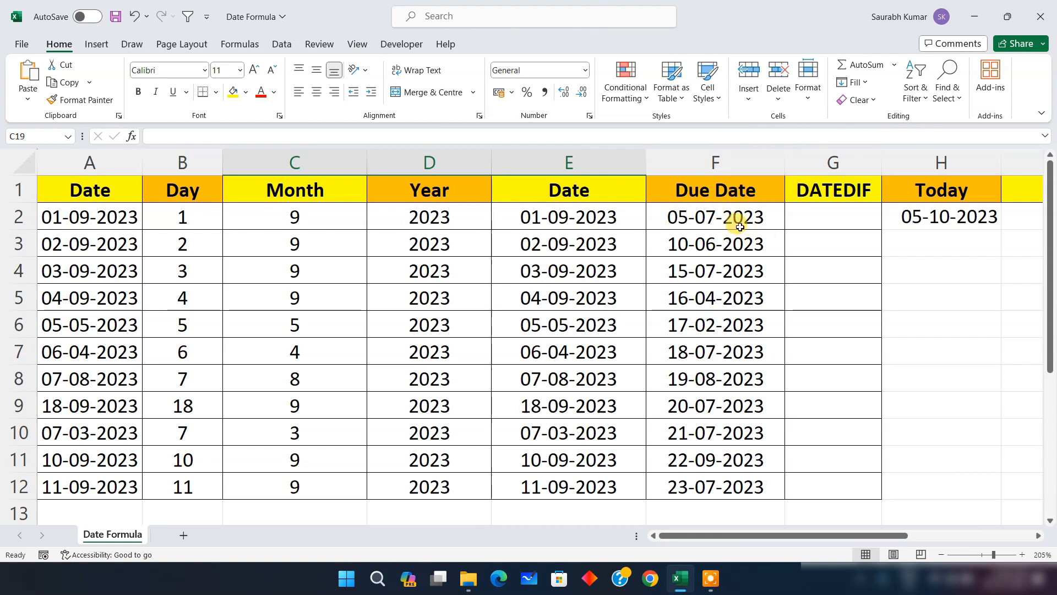
{"action": "left_click", "coordinate": [702, 215]}
{"action": "left_click", "coordinate": [821, 219]}
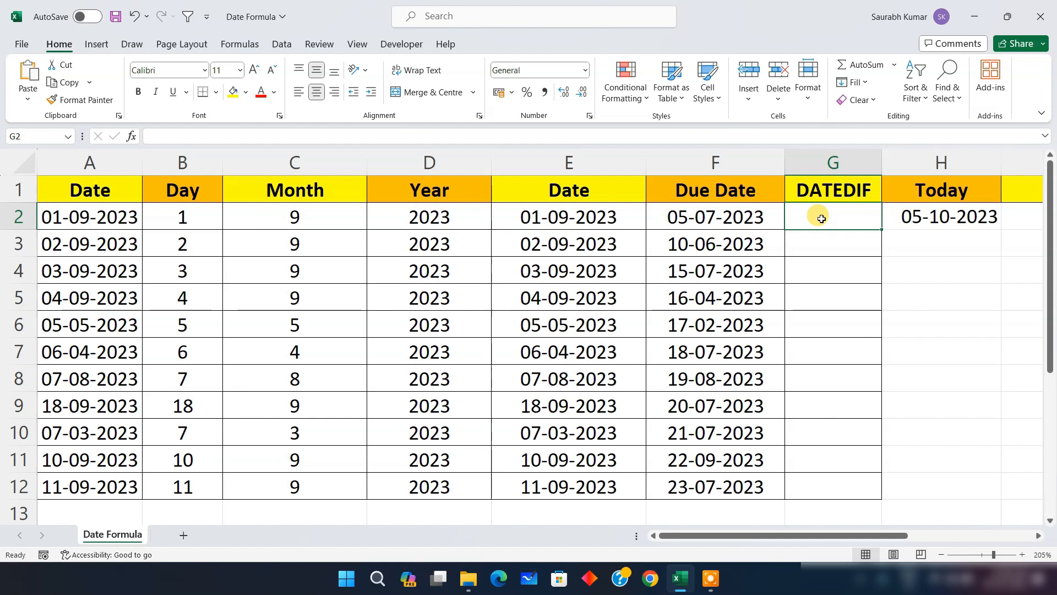
{"action": "type", "text": "="}
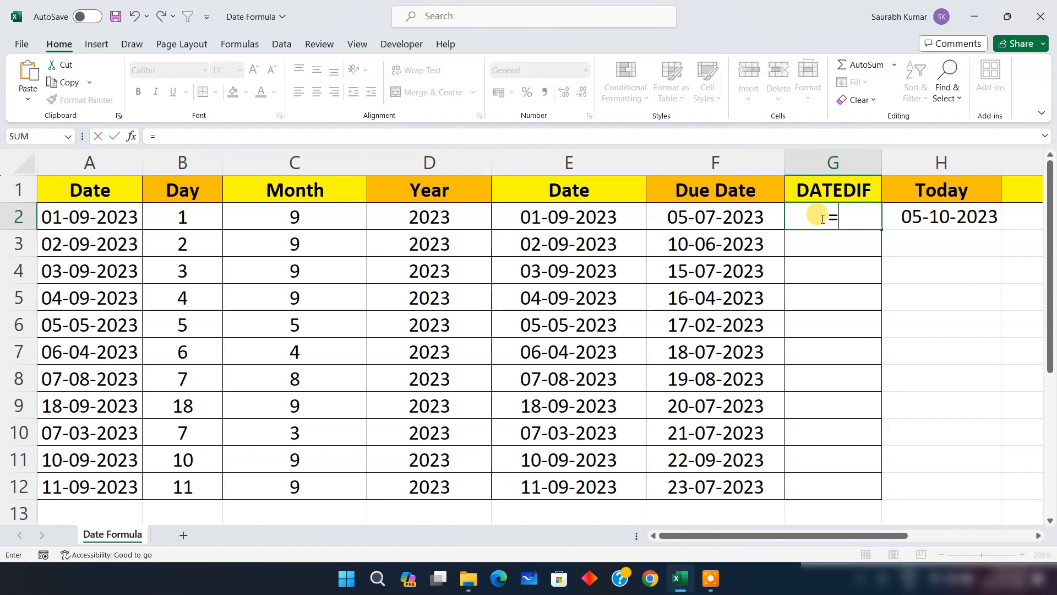
{"action": "type", "text": "dated"}
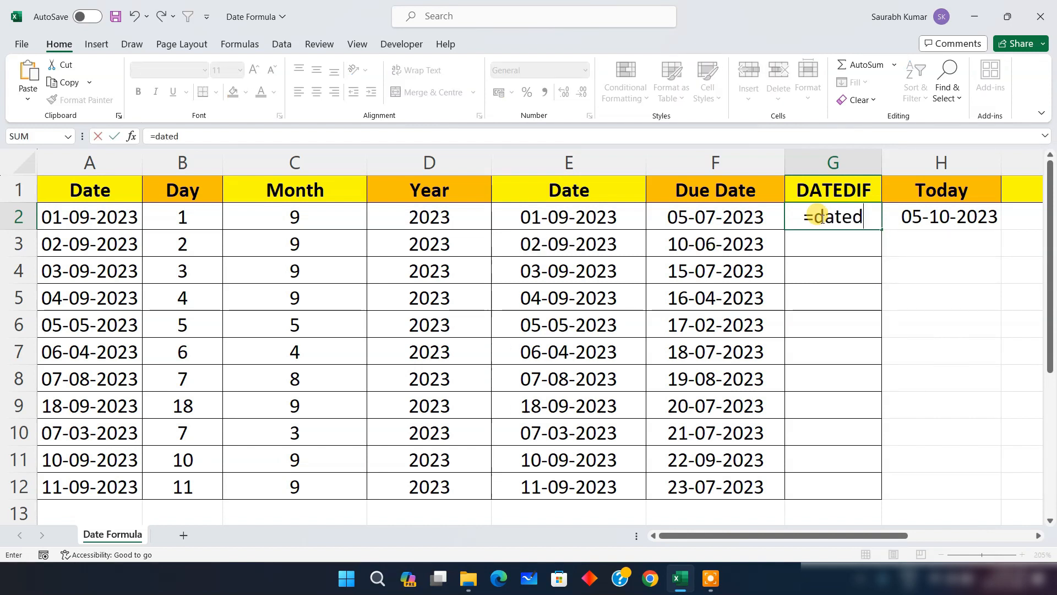
{"action": "type", "text": "if"}
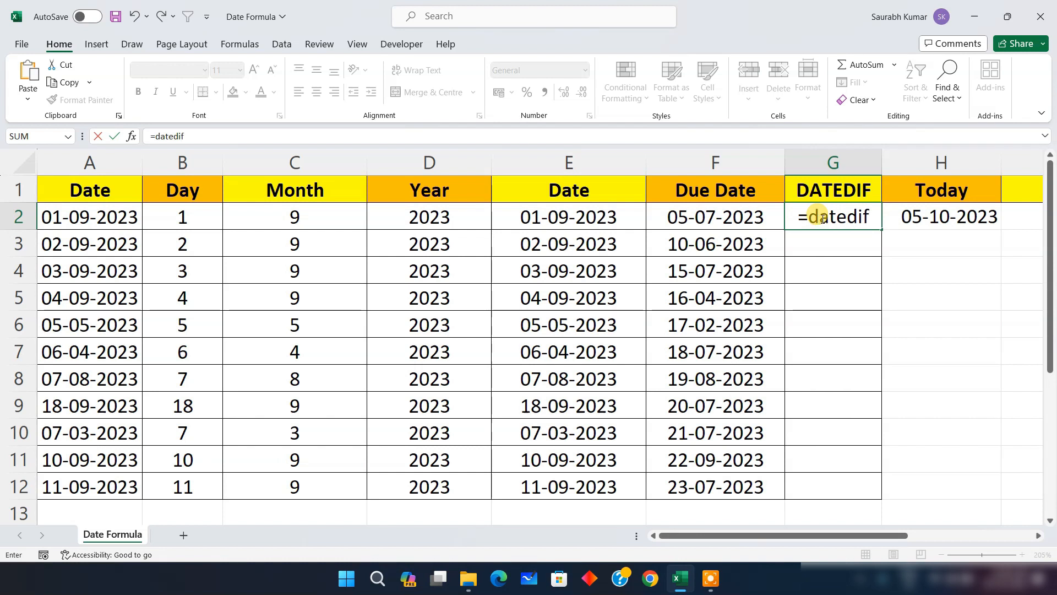
{"action": "type", "text": "("}
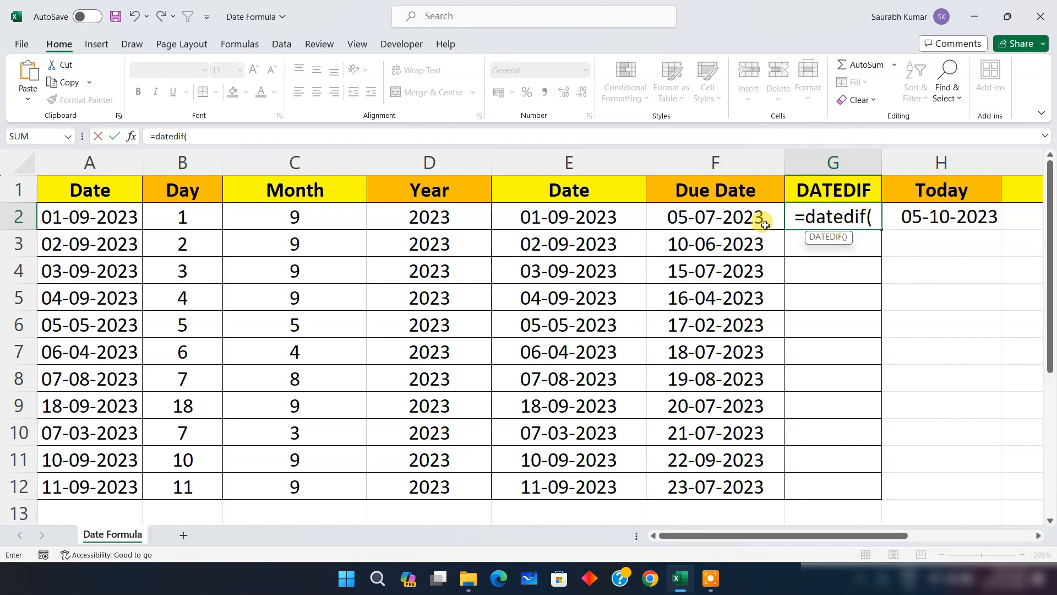
{"action": "left_click", "coordinate": [706, 220]}
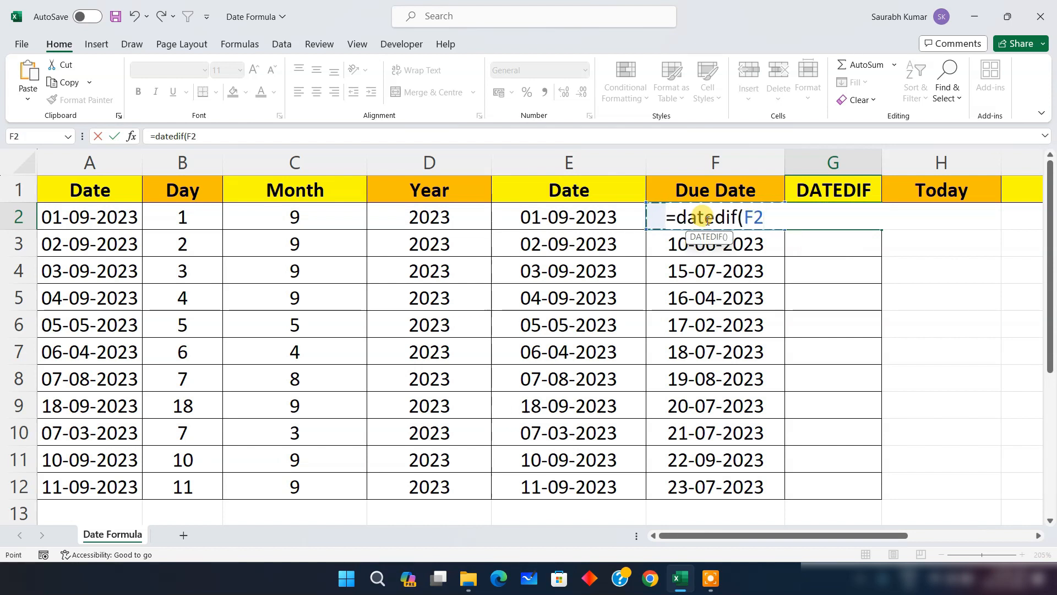
{"action": "type", "text": ",tod"}
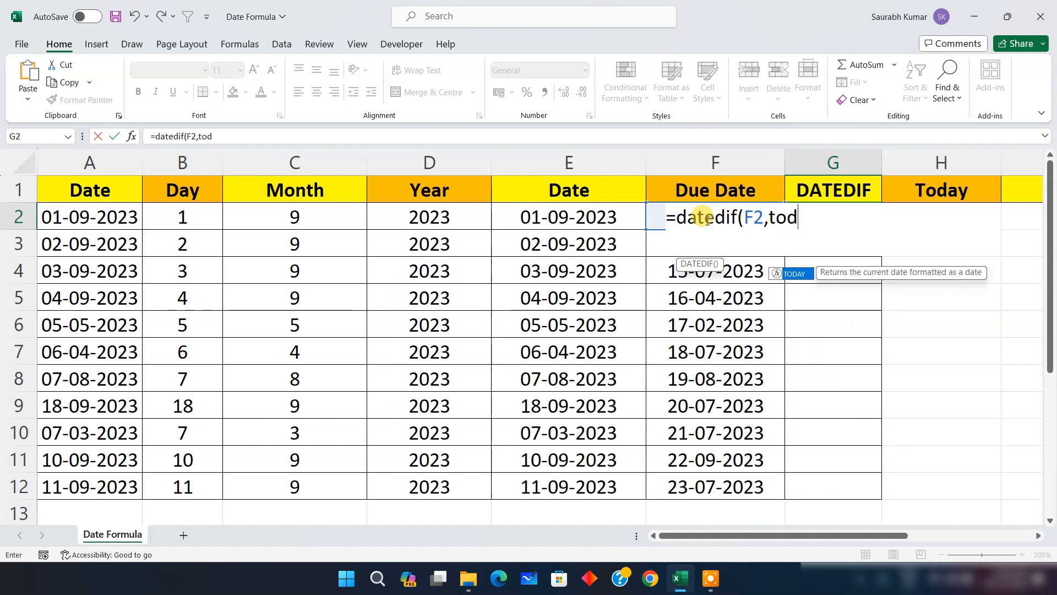
{"action": "type", "text": "ay"}
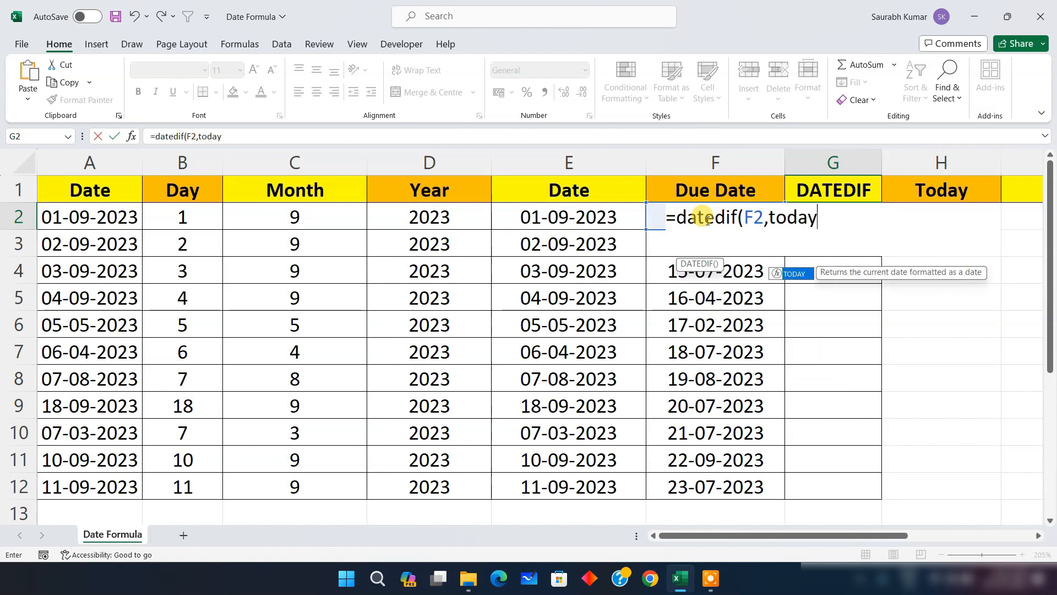
{"action": "type", "text": "("}
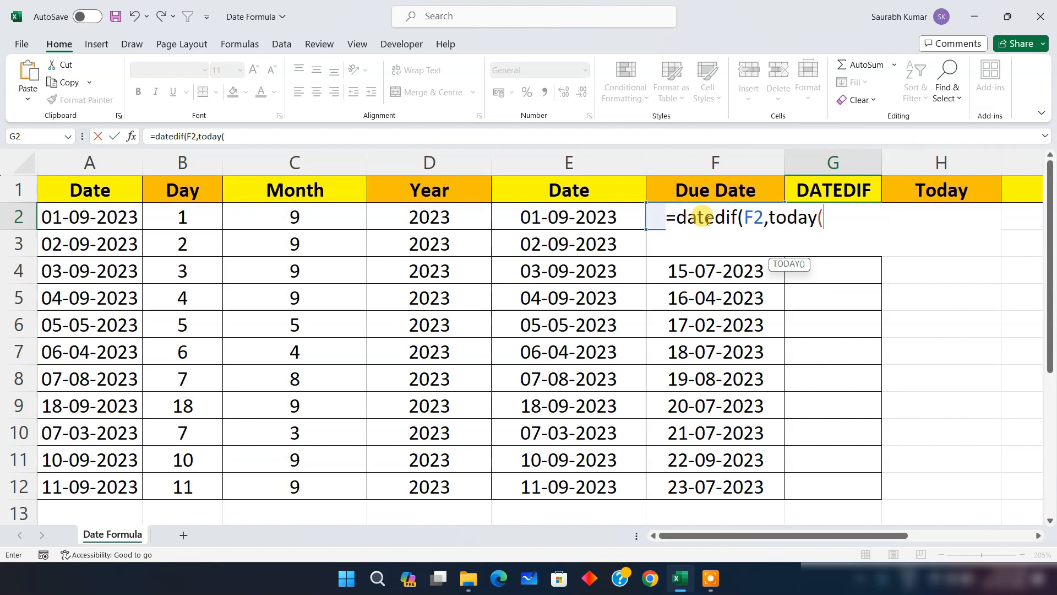
{"action": "type", "text": "),"}
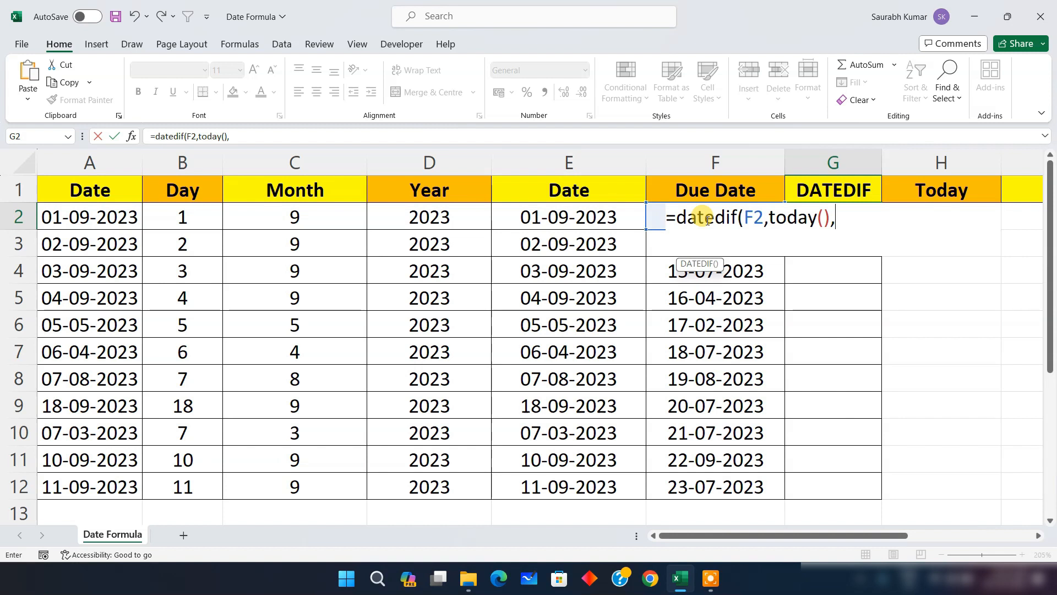
{"action": "type", "text": "\"d\")"}
{"action": "key", "text": "Return"}
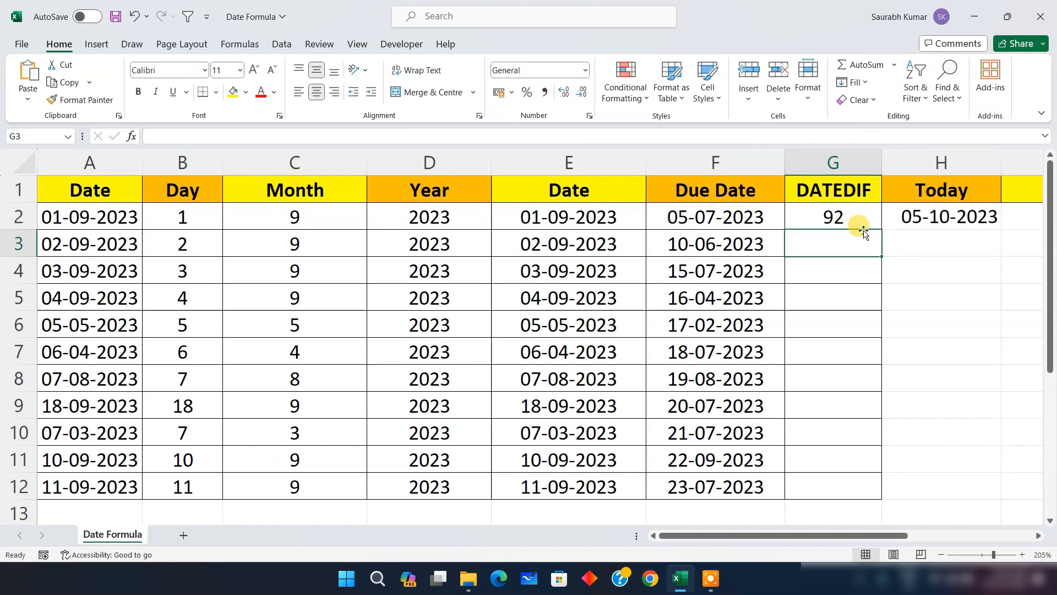
Append &" Days" to the DATEDIF formula in G2 so the day count carries a text label
{"action": "left_click", "coordinate": [859, 216]}
{"action": "double_click", "coordinate": [881, 217]}
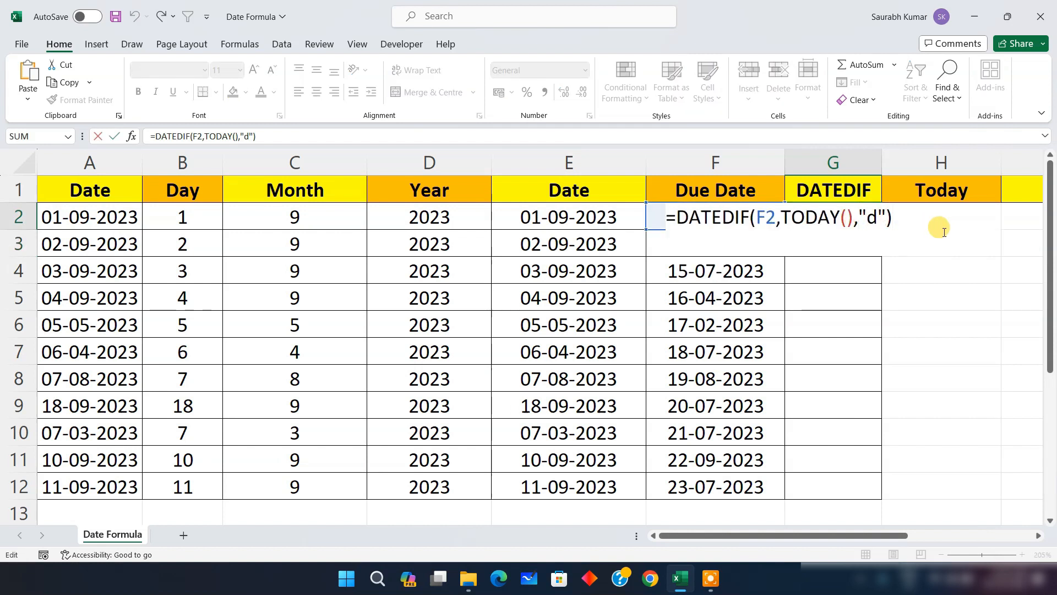
{"action": "type", "text": "&"}
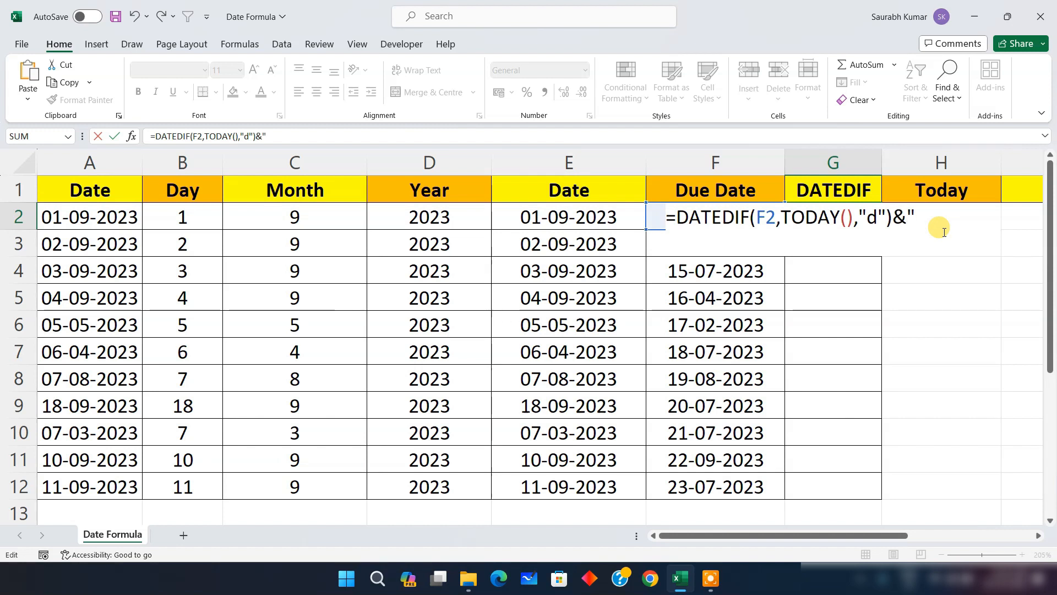
{"action": "type", "text": "\" Days\""}
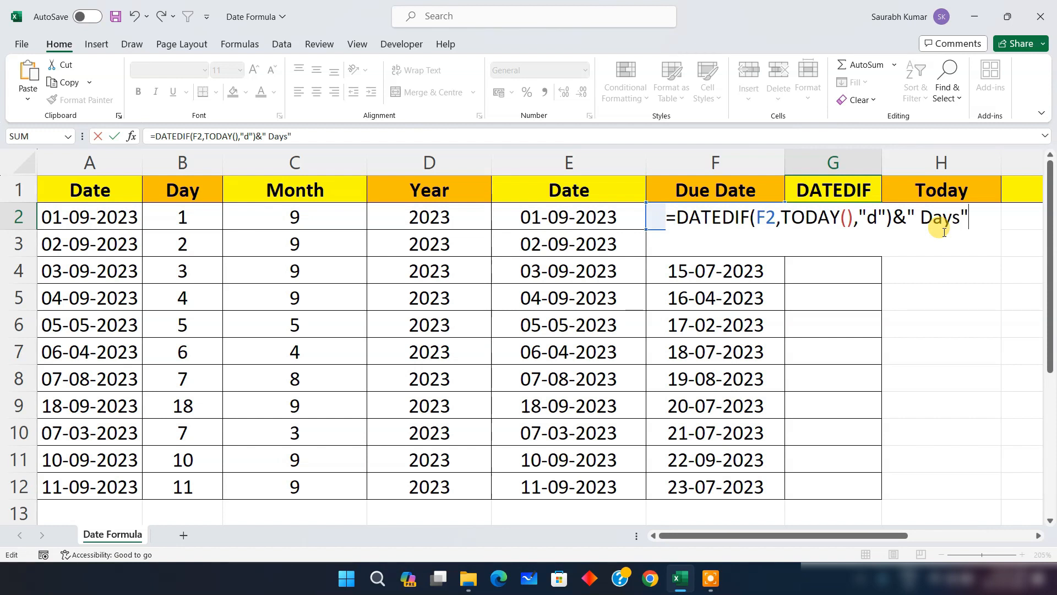
{"action": "key", "text": "Return"}
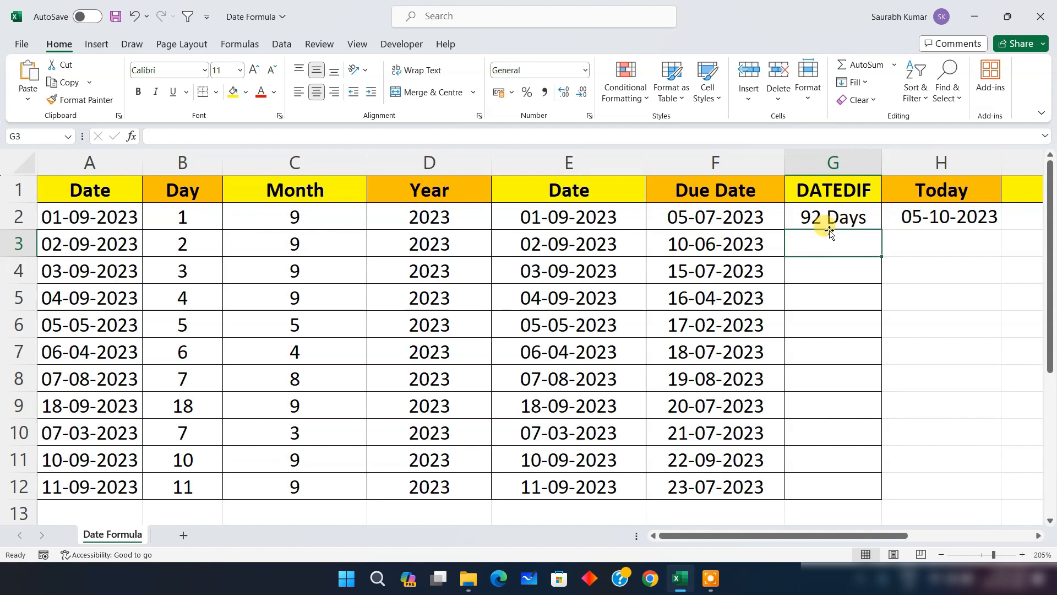
Fill the labelled DATEDIF formula from G2 down through G12 for all due dates
{"action": "left_click", "coordinate": [865, 216]}
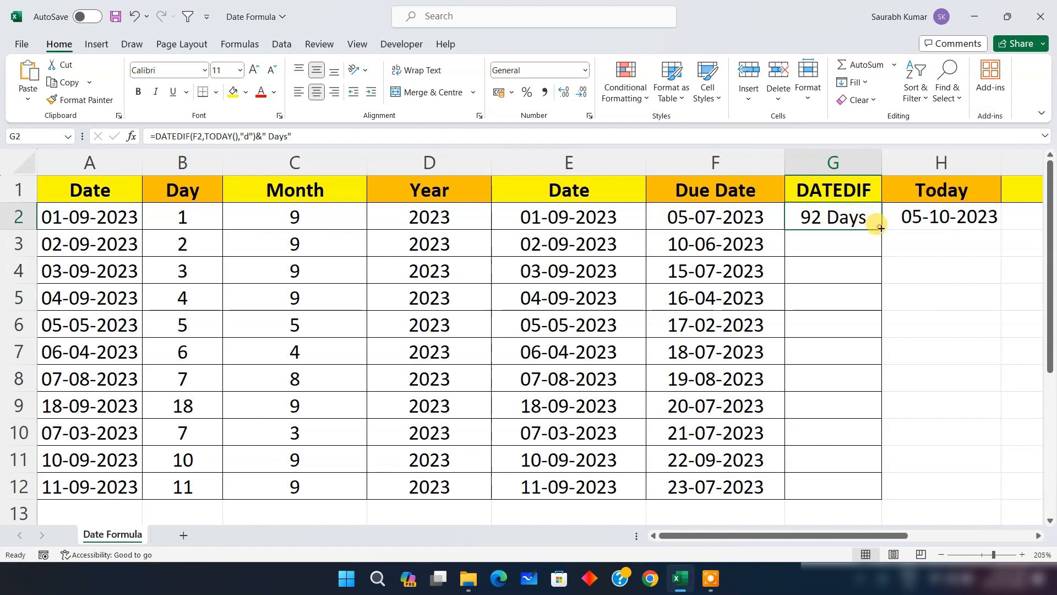
{"action": "double_click", "coordinate": [881, 228]}
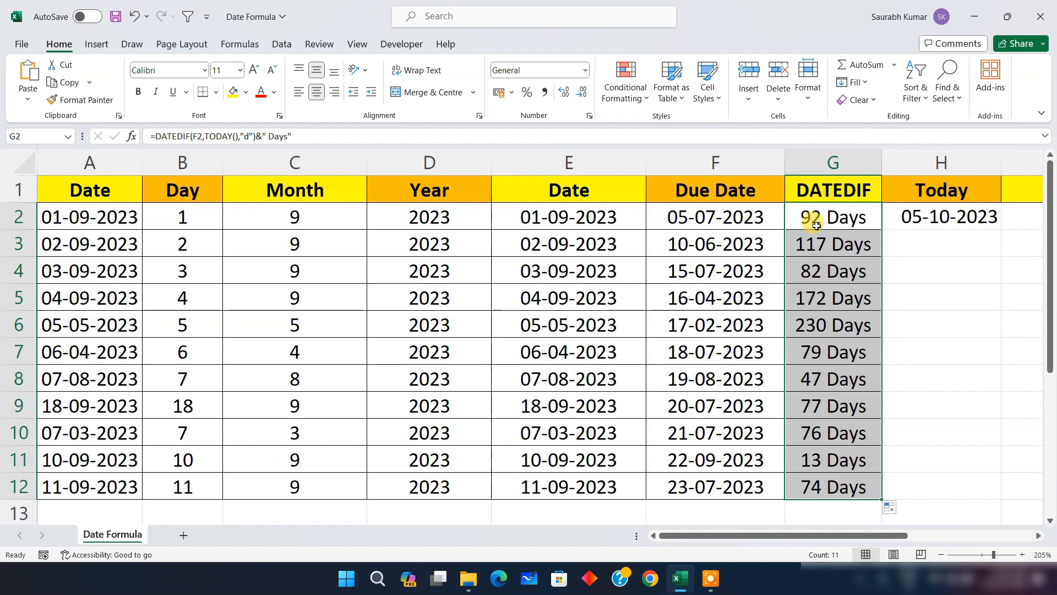
{"action": "left_click", "coordinate": [893, 249]}
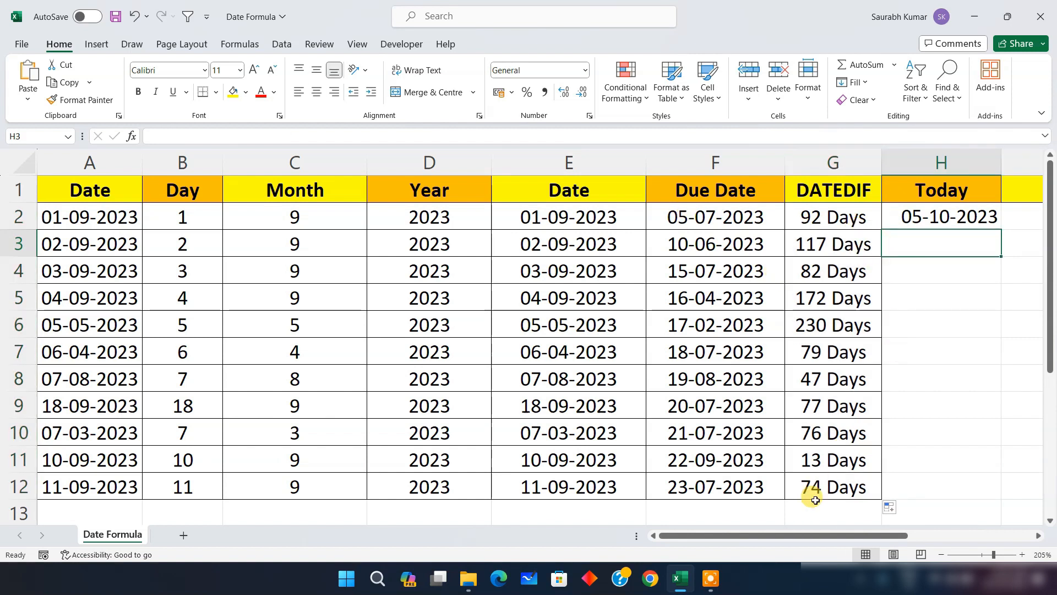
{"action": "left_click_drag", "start_coordinate": [811, 536], "coordinate": [791, 521]}
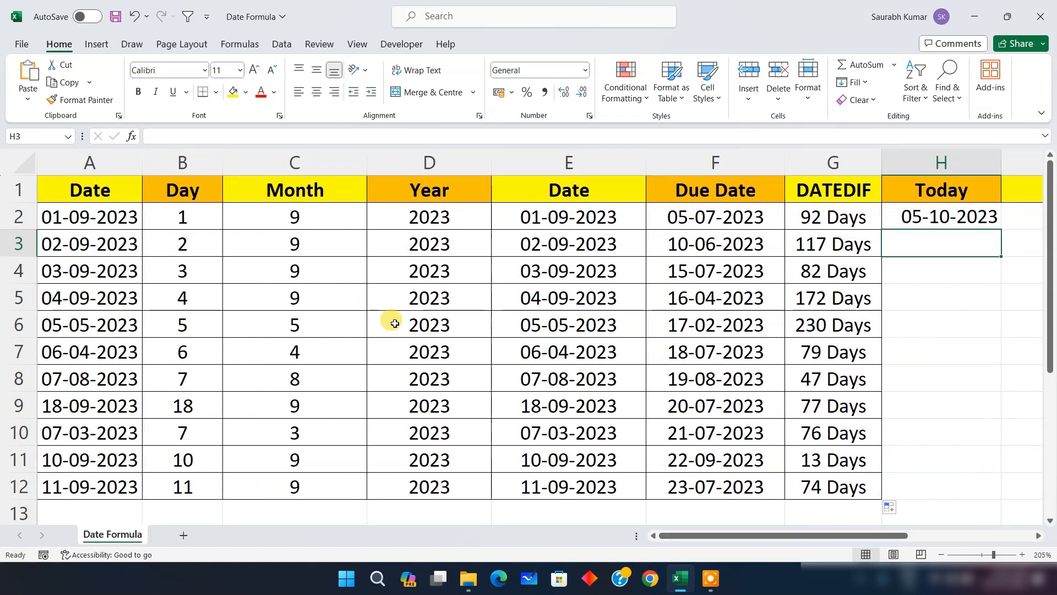
{"action": "scroll", "coordinate": [558, 298], "scroll_direction": "down", "scroll_amount": 1}
{"action": "scroll", "coordinate": [557, 300], "scroll_direction": "up", "scroll_amount": 1}
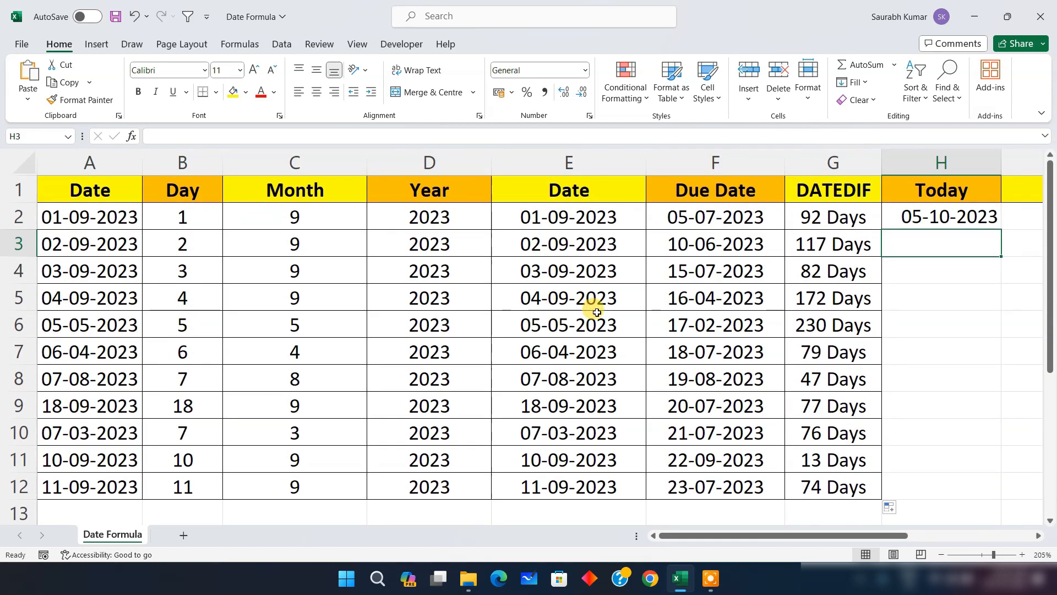